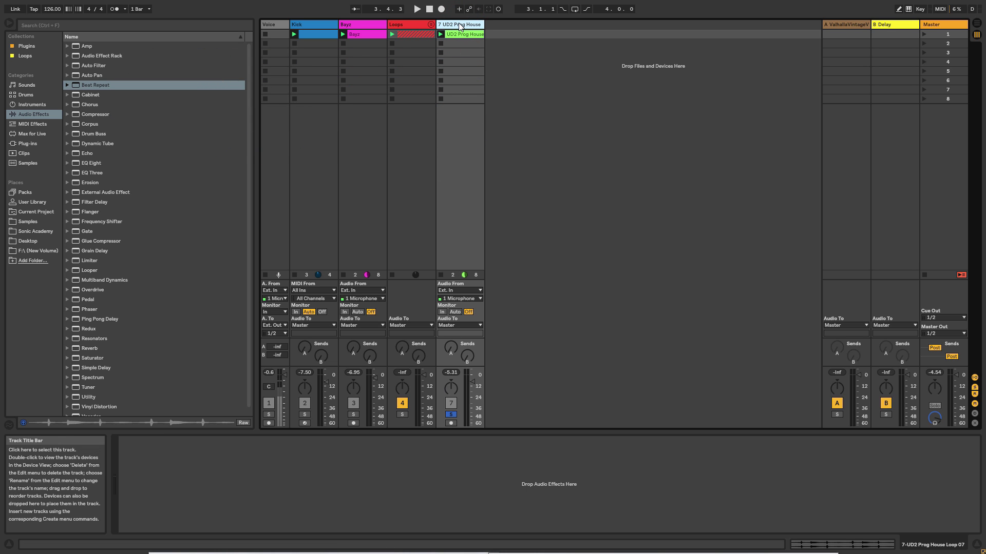
Play the soloed UD2 Prog House loop, check its sample waveform, and add the Beat Repeat effect to its track
{"action": "key", "text": "space"}
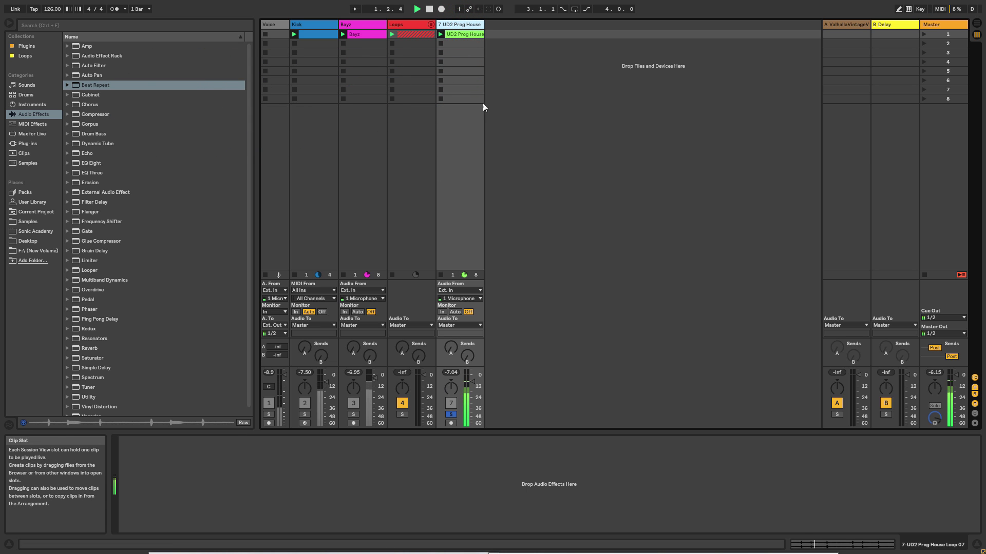
{"action": "left_click", "coordinate": [816, 544]}
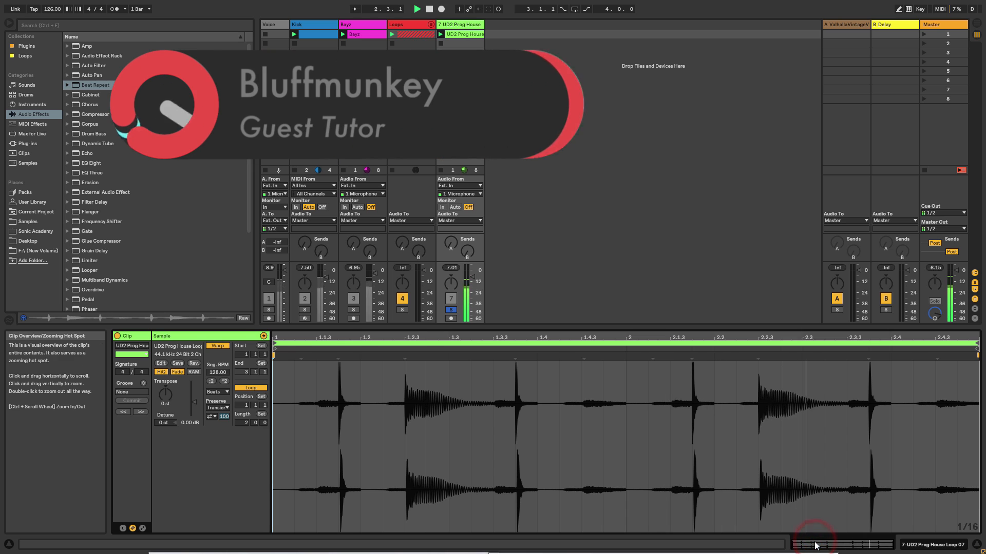
{"action": "left_click", "coordinate": [922, 547]}
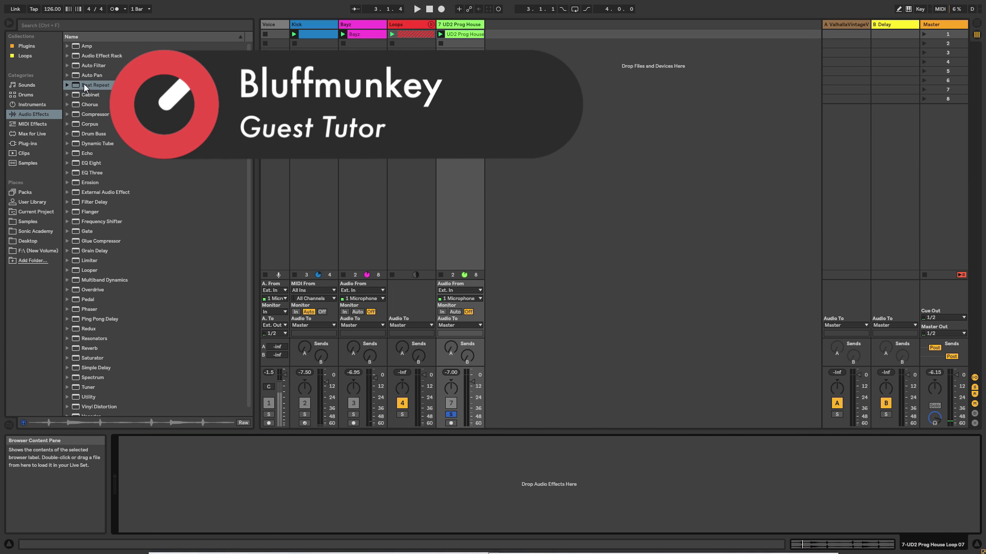
{"action": "left_click_drag", "start_coordinate": [84, 84], "coordinate": [210, 473]}
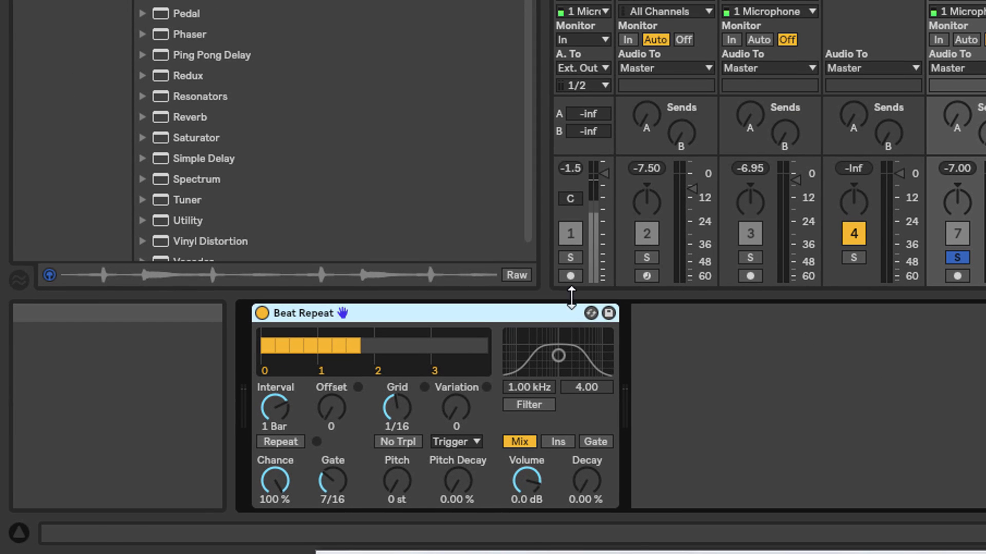
Try Beat Repeat's Interval at 1/4, 1/32 and 4 Bars, and return it to 1 Bar
{"action": "mouse_move", "coordinate": [393, 387]}
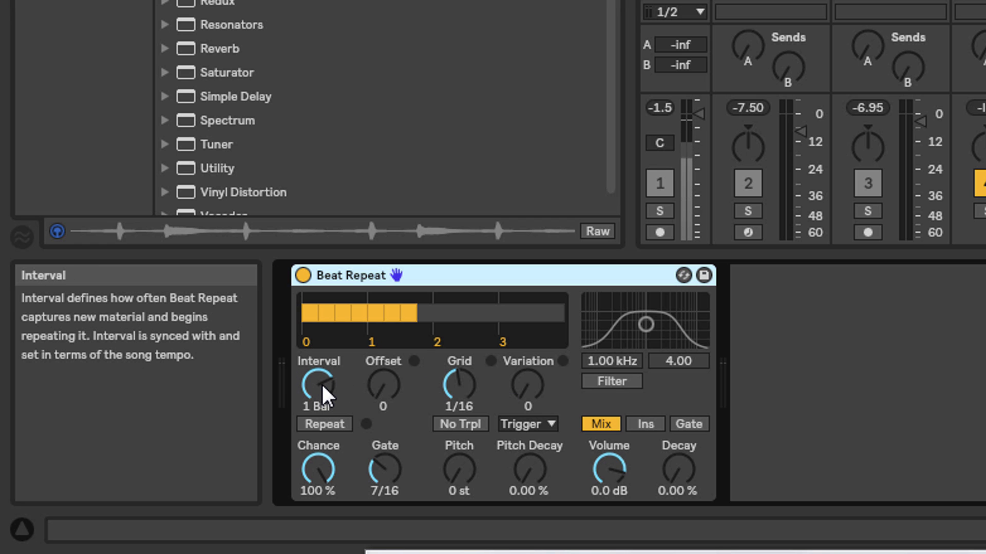
{"action": "left_click_drag", "start_coordinate": [319, 383], "coordinate": [319, 400]}
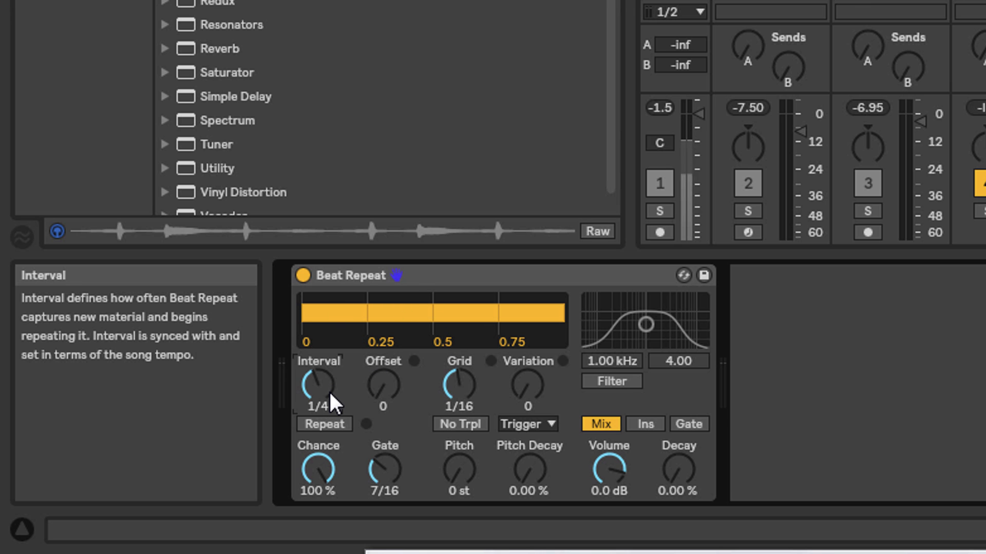
{"action": "left_click_drag", "start_coordinate": [331, 376], "coordinate": [331, 405]}
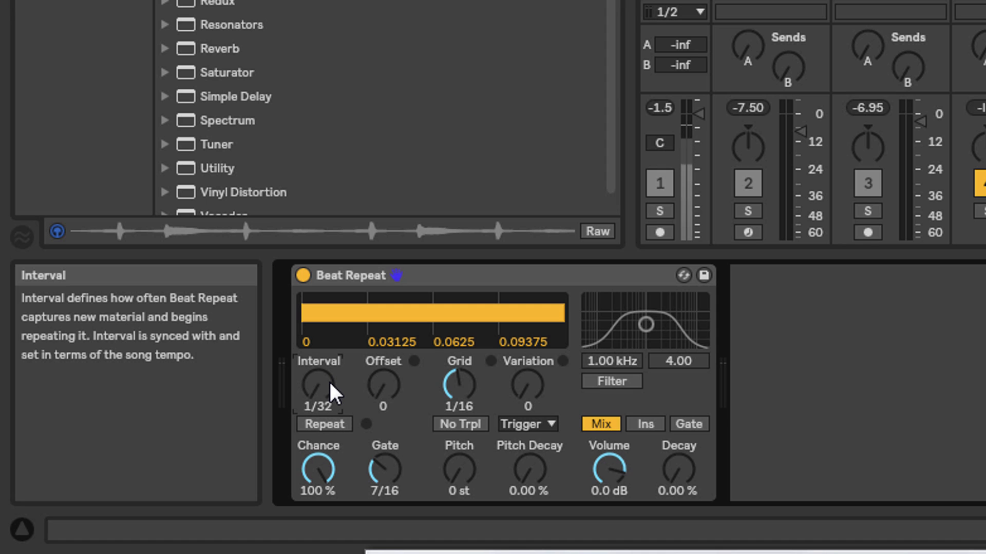
{"action": "left_click_drag", "start_coordinate": [319, 387], "coordinate": [318, 355]}
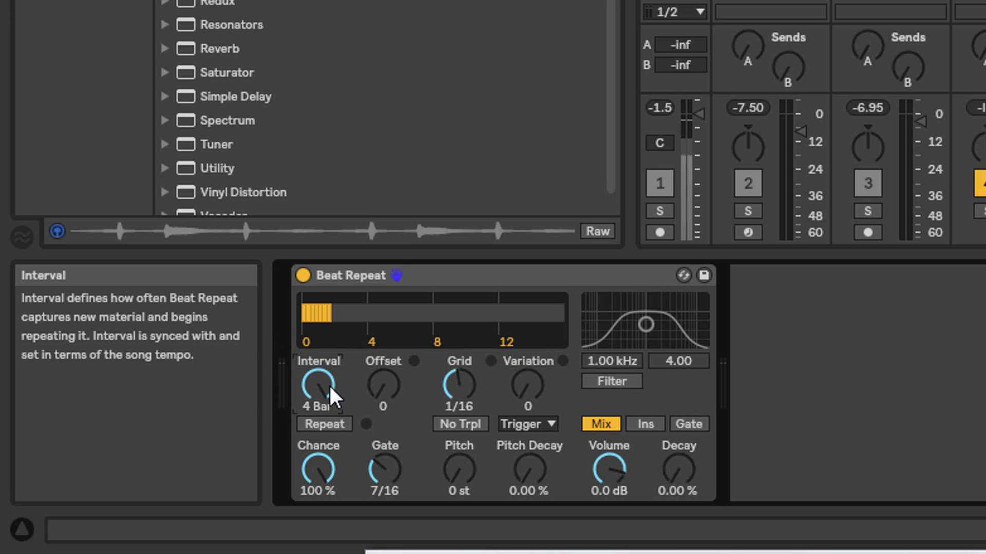
{"action": "left_click_drag", "start_coordinate": [330, 388], "coordinate": [330, 399]}
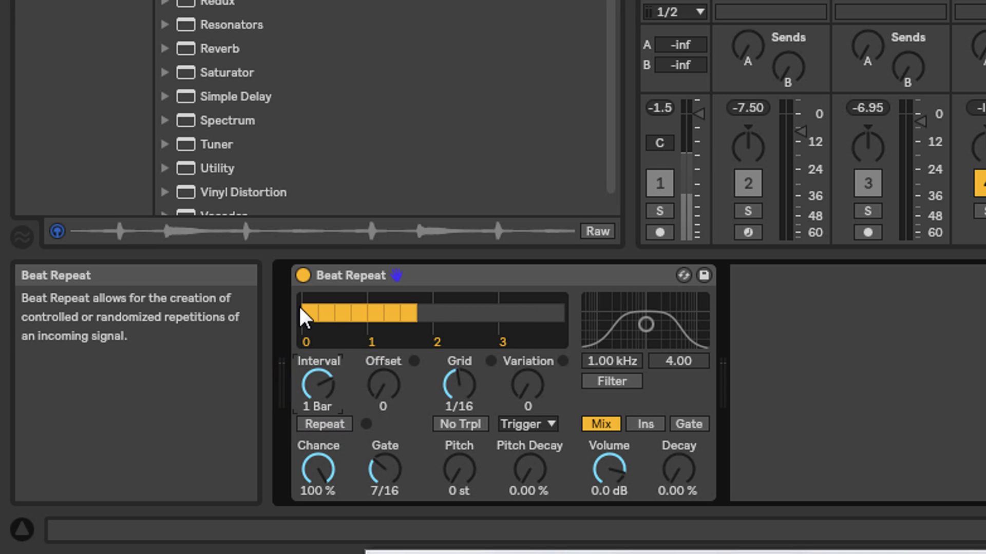
{"action": "left_click", "coordinate": [305, 338]}
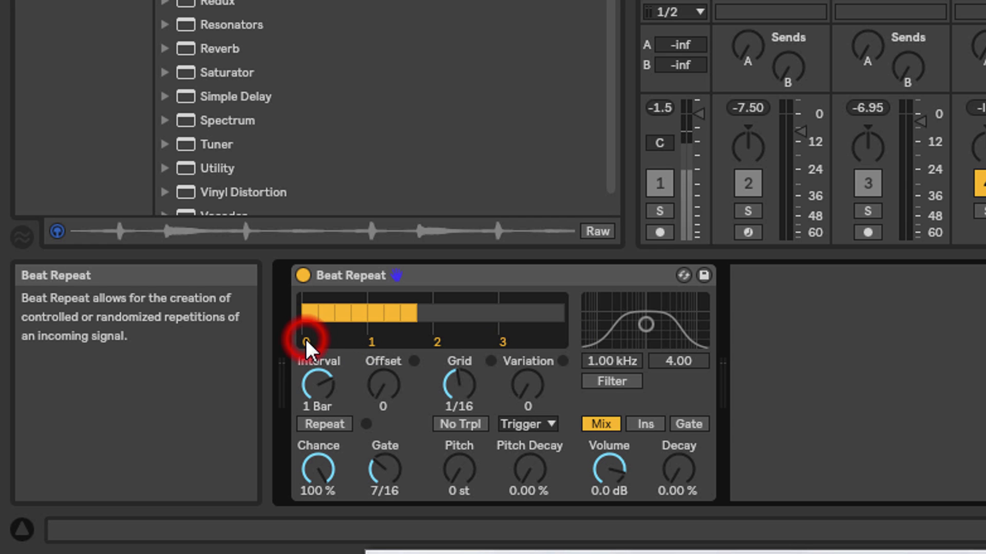
{"action": "left_click", "coordinate": [373, 341]}
{"action": "left_click", "coordinate": [440, 339]}
{"action": "left_click", "coordinate": [503, 340]}
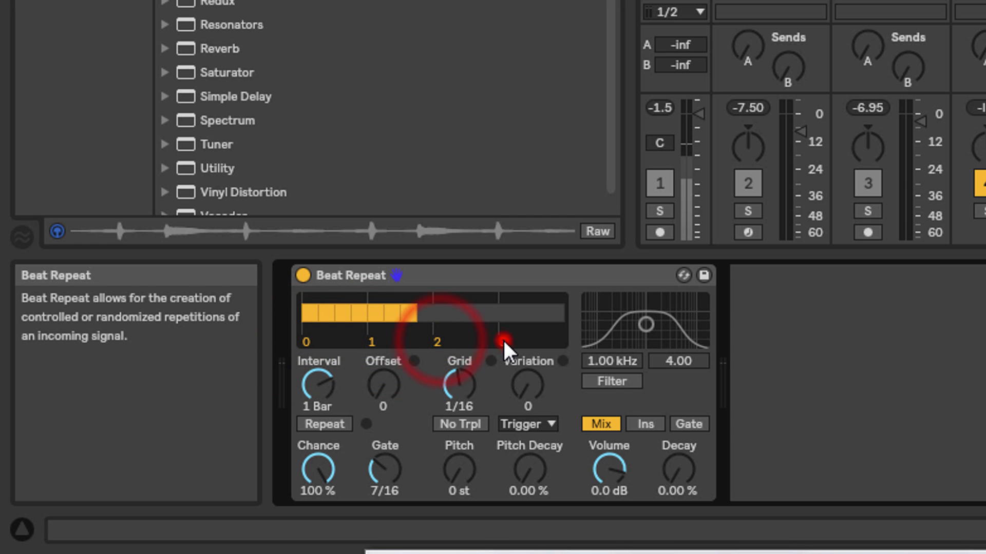
Try out Beat Repeat's Offset, Grid and No Triplets controls, returning the Offset to 0 and the Grid to 1/16
{"action": "mouse_move", "coordinate": [396, 382]}
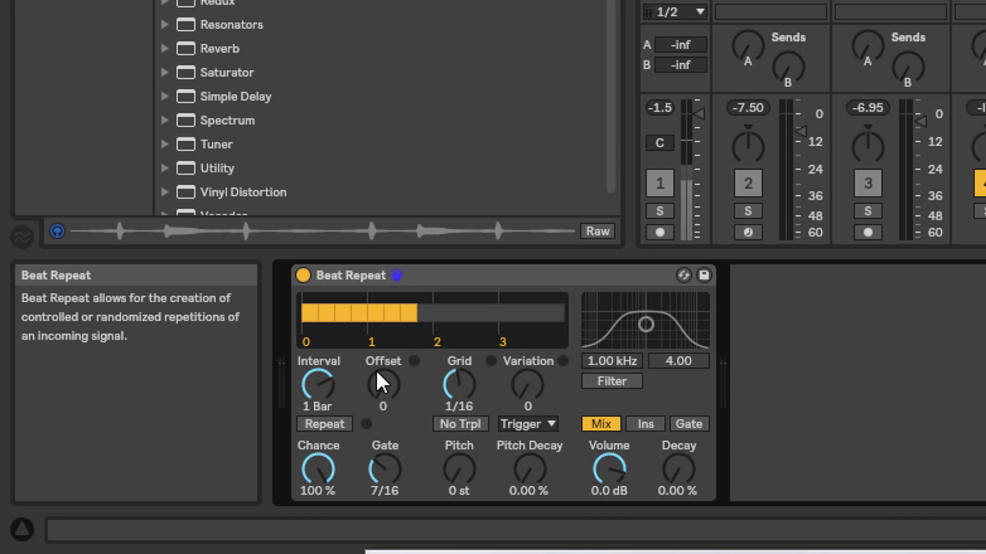
{"action": "mouse_move", "coordinate": [384, 380]}
{"action": "left_mouse_down"}
{"action": "mouse_move", "coordinate": [384, 333]}
{"action": "mouse_move", "coordinate": [384, 381]}
{"action": "left_mouse_up"}
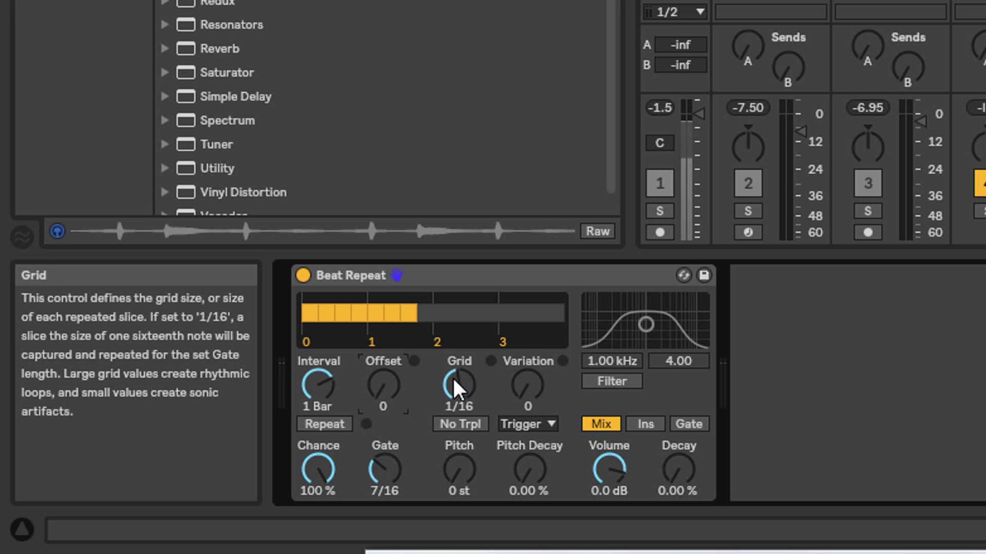
{"action": "mouse_move", "coordinate": [459, 389]}
{"action": "left_mouse_down"}
{"action": "mouse_move", "coordinate": [459, 359]}
{"action": "mouse_move", "coordinate": [458, 406]}
{"action": "mouse_move", "coordinate": [459, 390]}
{"action": "left_mouse_up"}
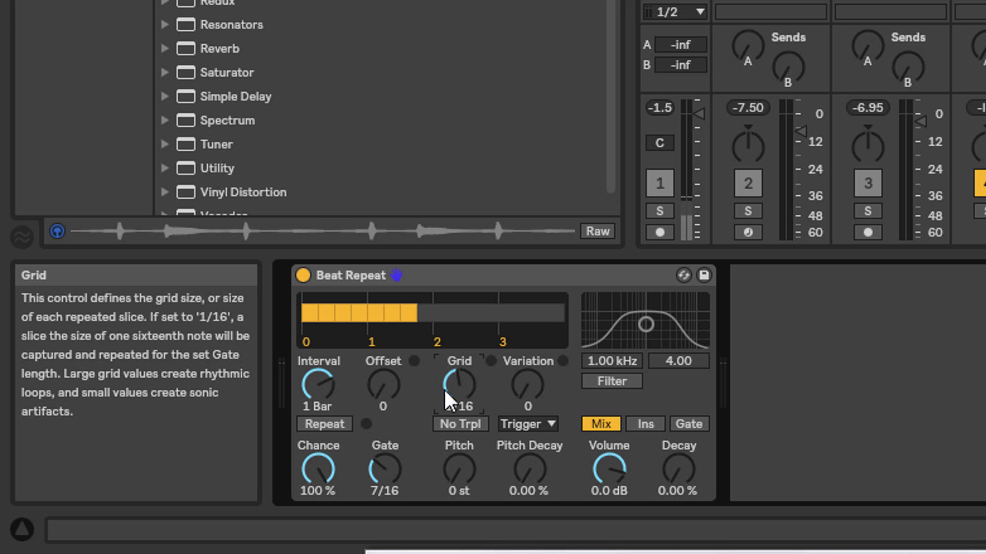
{"action": "mouse_move", "coordinate": [444, 387]}
{"action": "left_mouse_down"}
{"action": "mouse_move", "coordinate": [444, 375]}
{"action": "mouse_move", "coordinate": [443, 408]}
{"action": "mouse_move", "coordinate": [444, 354]}
{"action": "mouse_move", "coordinate": [443, 378]}
{"action": "left_mouse_up"}
{"action": "left_click", "coordinate": [461, 424]}
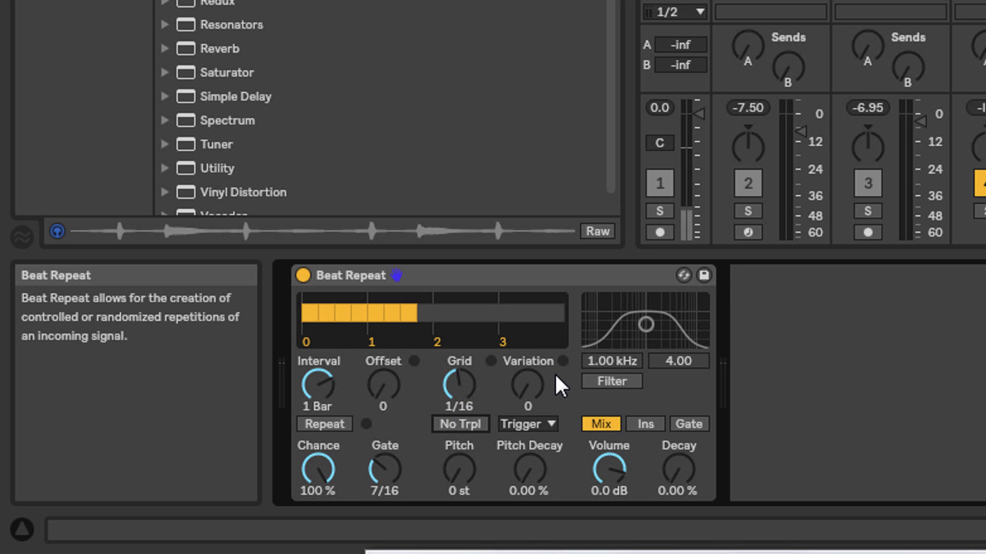
Try the grid Variation at 10 with the 1/16 Grid, and reset the Variation to 0
{"action": "left_click_drag", "start_coordinate": [527, 387], "coordinate": [527, 359]}
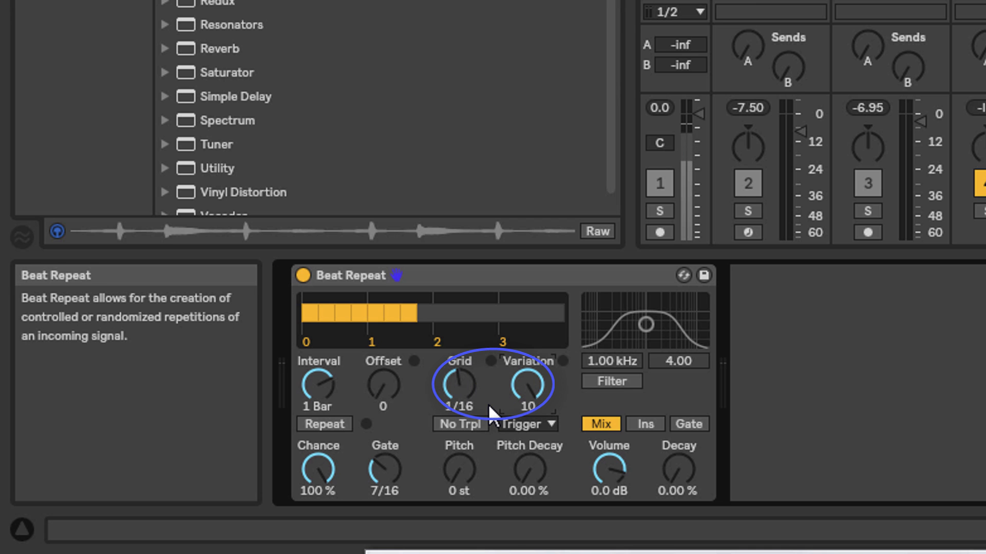
{"action": "left_click", "coordinate": [466, 383]}
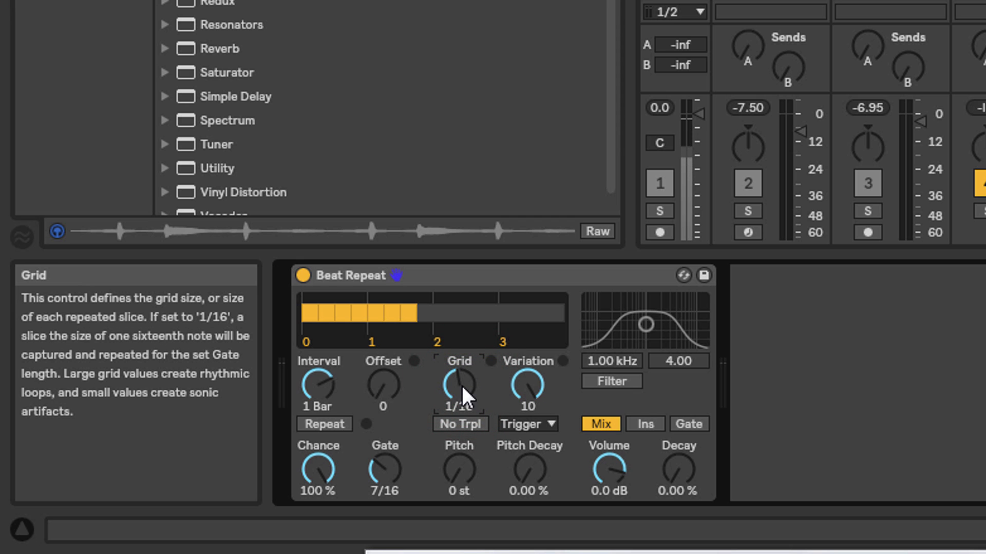
{"action": "mouse_move", "coordinate": [461, 384]}
{"action": "left_mouse_down"}
{"action": "mouse_move", "coordinate": [461, 359]}
{"action": "mouse_move", "coordinate": [461, 401]}
{"action": "mouse_move", "coordinate": [461, 375]}
{"action": "mouse_move", "coordinate": [461, 401]}
{"action": "mouse_move", "coordinate": [461, 374]}
{"action": "mouse_move", "coordinate": [461, 388]}
{"action": "left_mouse_up"}
{"action": "left_click_drag", "start_coordinate": [529, 385], "coordinate": [533, 396]}
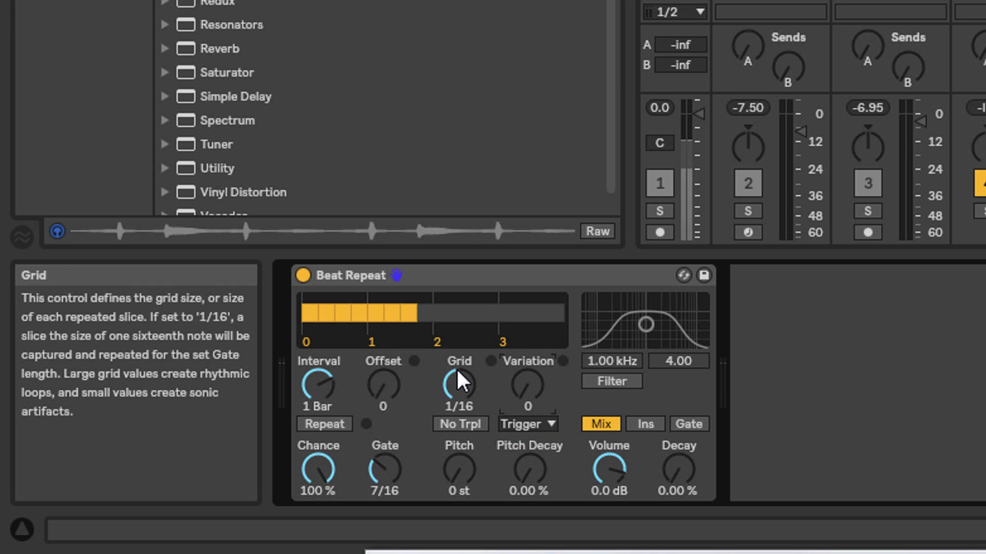
Try the Auto variation mode and set the mode back to Trigger
{"action": "left_click", "coordinate": [552, 422]}
{"action": "left_click", "coordinate": [543, 426]}
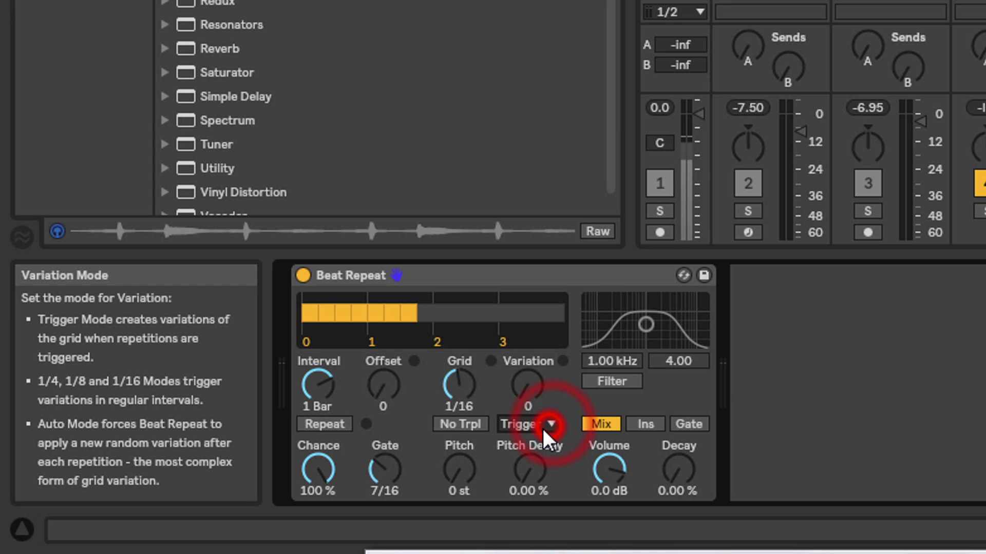
{"action": "left_click", "coordinate": [547, 425]}
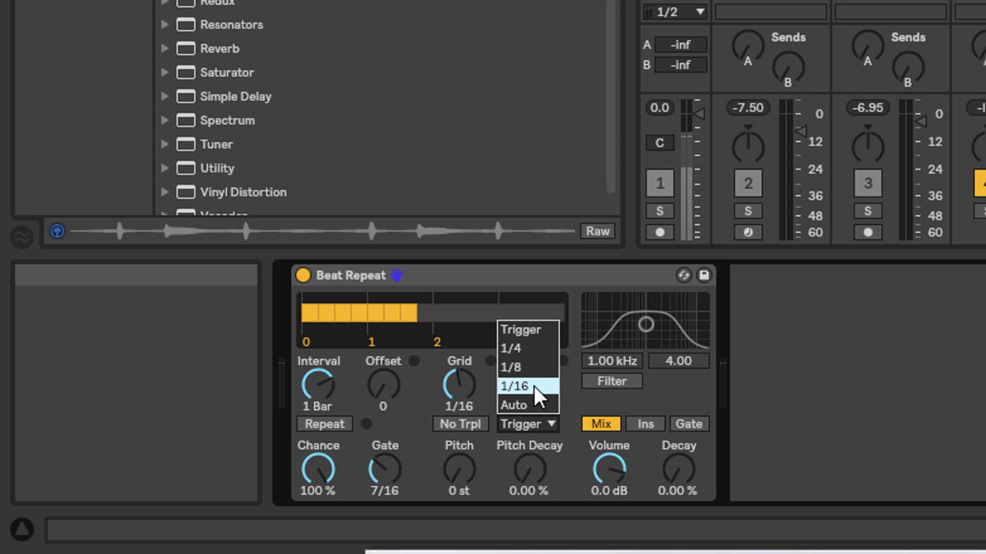
{"action": "left_click", "coordinate": [532, 402]}
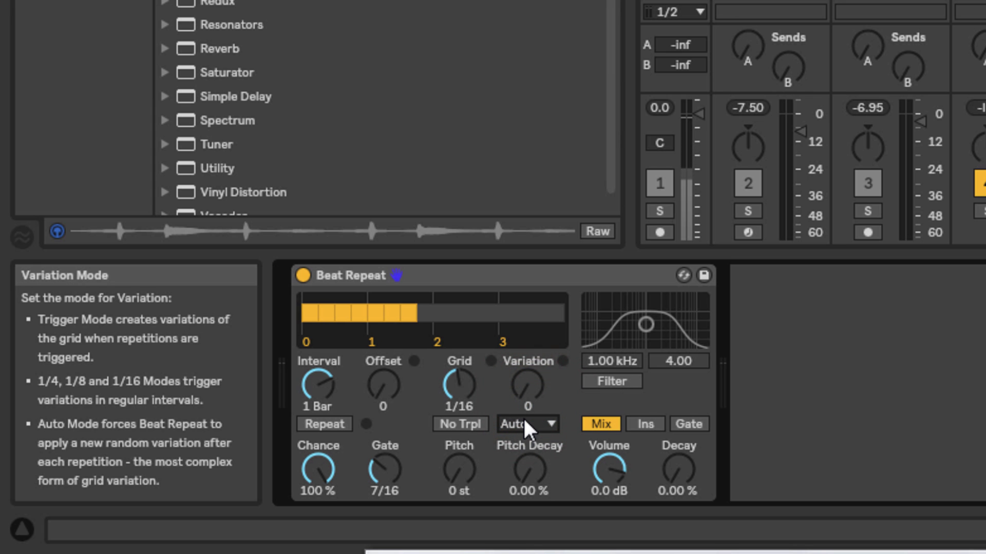
{"action": "left_click", "coordinate": [544, 422]}
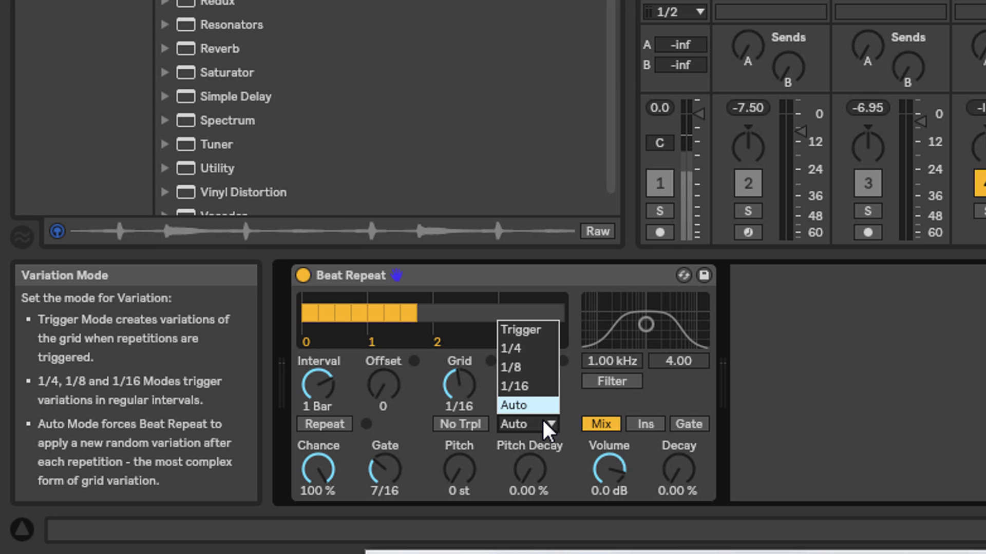
{"action": "left_click", "coordinate": [543, 267]}
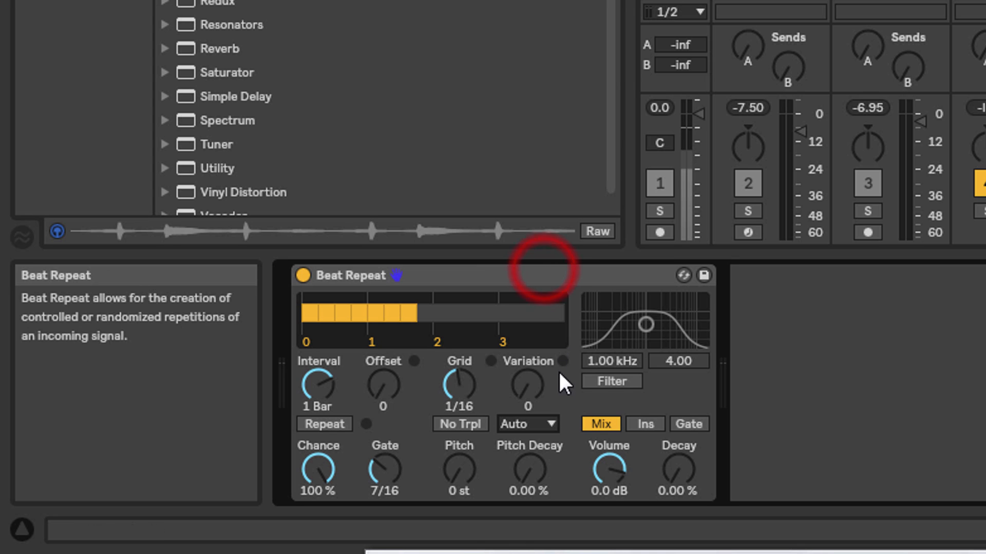
{"action": "left_click", "coordinate": [546, 418]}
{"action": "left_click", "coordinate": [546, 331]}
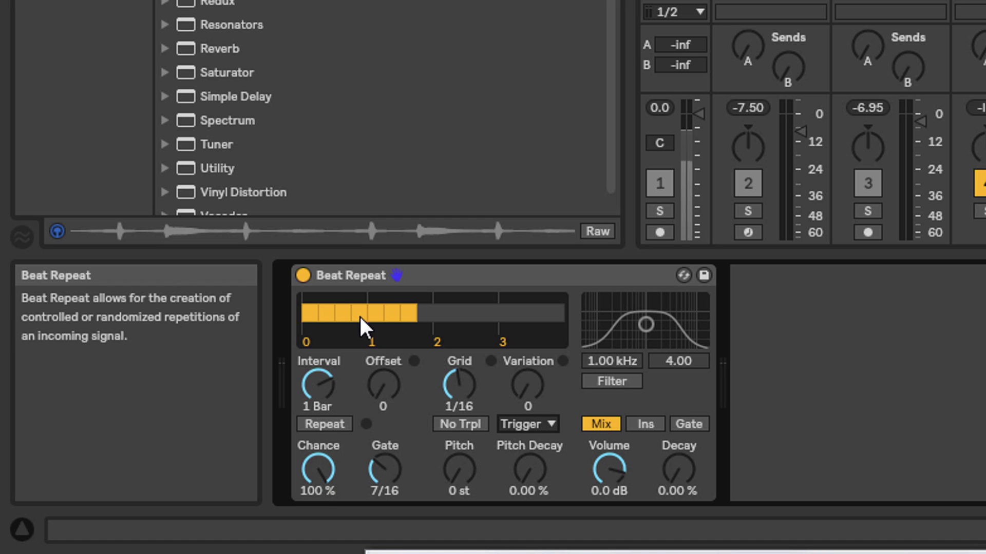
Set the Offset to 8/16 and try the Chance at 0 %, returning the Chance to 100 %
{"action": "left_click_drag", "start_coordinate": [381, 380], "coordinate": [381, 358]}
{"action": "left_click", "coordinate": [317, 467]}
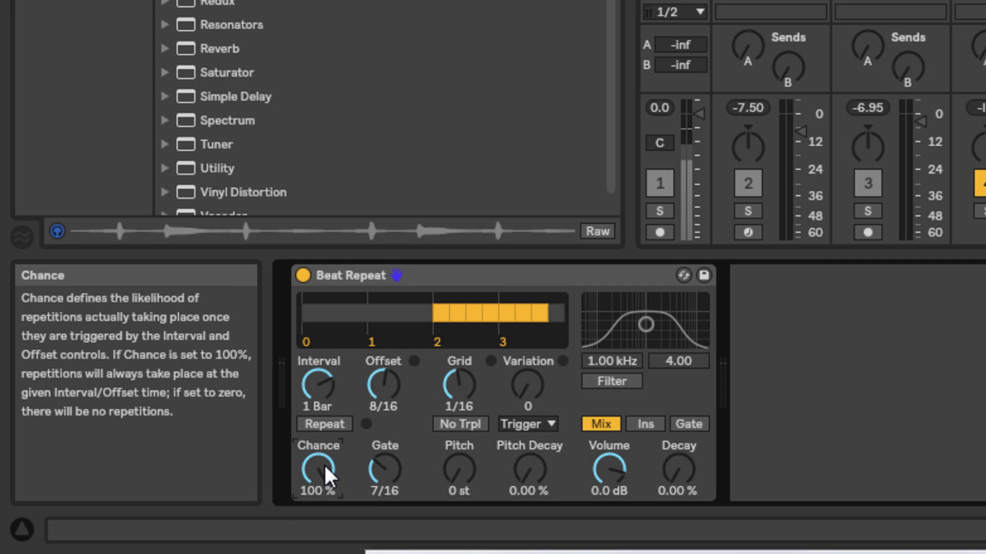
{"action": "left_click_drag", "start_coordinate": [325, 464], "coordinate": [324, 519]}
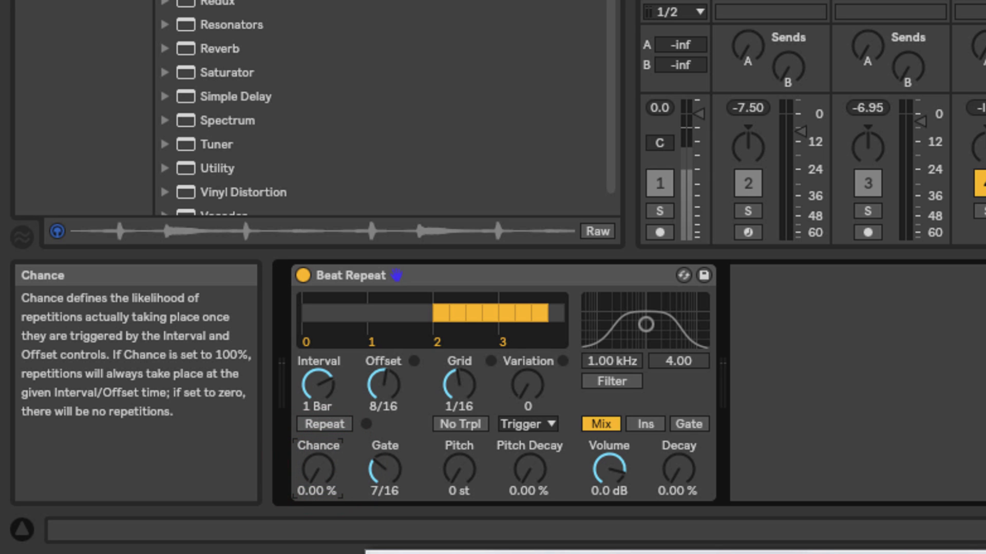
{"action": "mouse_move", "coordinate": [318, 468]}
{"action": "left_mouse_down"}
{"action": "mouse_move", "coordinate": [318, 424]}
{"action": "mouse_move", "coordinate": [322, 484]}
{"action": "mouse_move", "coordinate": [323, 461]}
{"action": "left_mouse_up"}
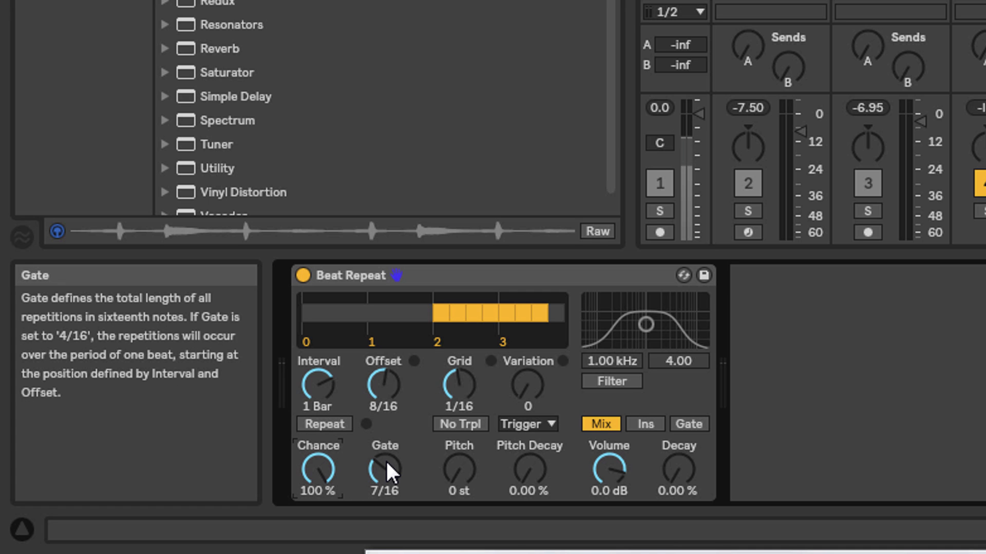
Set the Offset to 4/16 and the Gate to 8/16, also trying Gate lengths of 1 Bar and 11/16
{"action": "left_click_drag", "start_coordinate": [386, 460], "coordinate": [386, 456]}
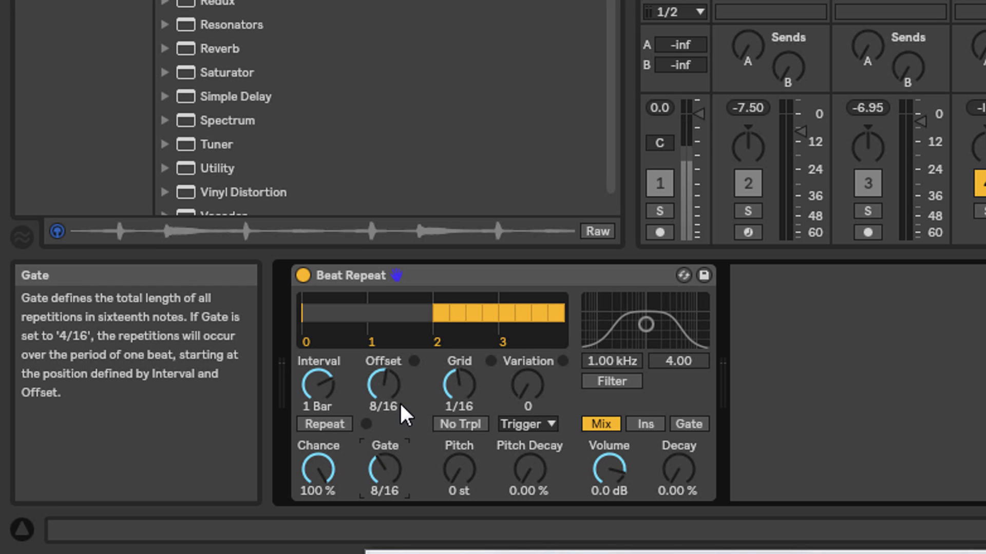
{"action": "left_click_drag", "start_coordinate": [390, 386], "coordinate": [389, 395]}
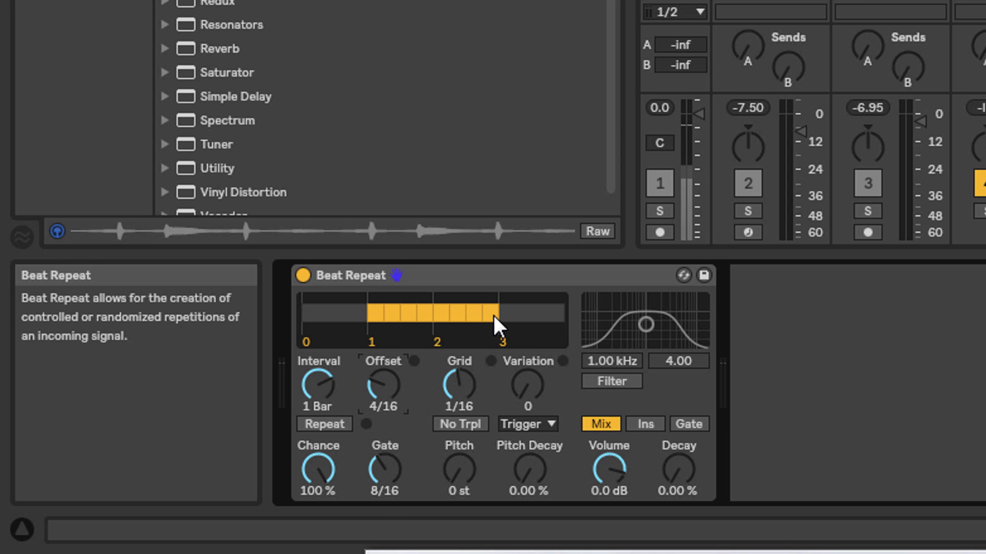
{"action": "left_click_drag", "start_coordinate": [378, 470], "coordinate": [378, 436]}
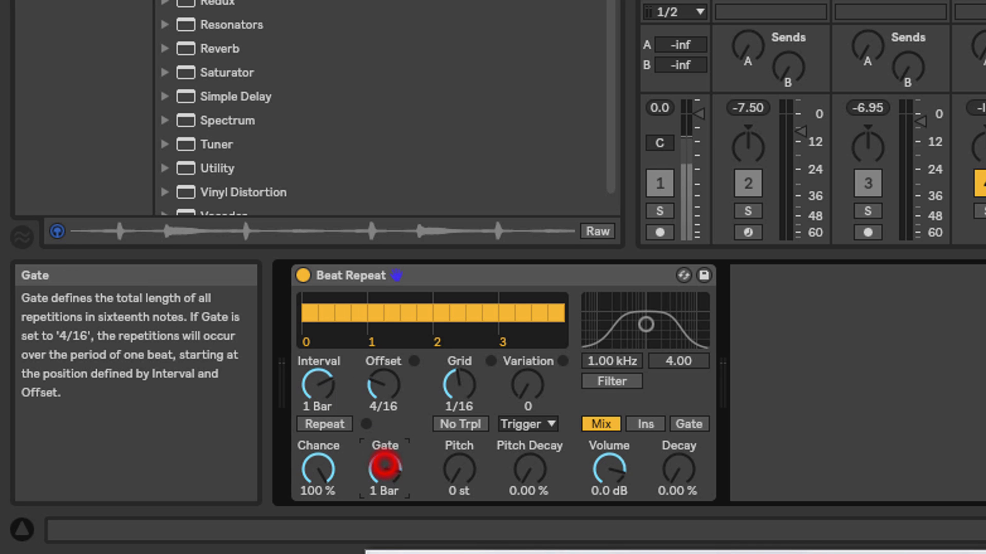
{"action": "left_click_drag", "start_coordinate": [384, 468], "coordinate": [384, 485]}
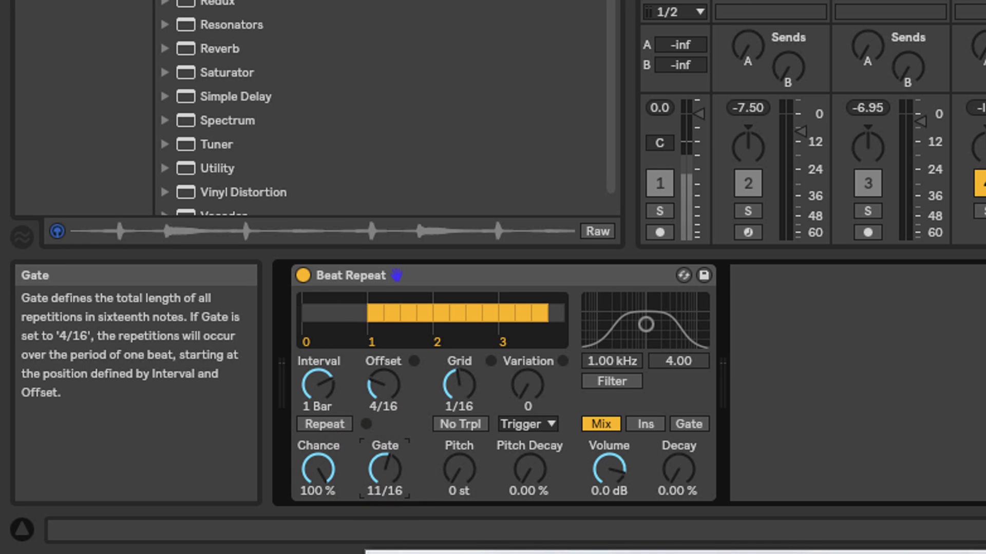
{"action": "mouse_move", "coordinate": [384, 469]}
{"action": "left_mouse_down"}
{"action": "mouse_move", "coordinate": [384, 482]}
{"action": "mouse_move", "coordinate": [386, 454]}
{"action": "mouse_move", "coordinate": [384, 462]}
{"action": "left_mouse_up"}
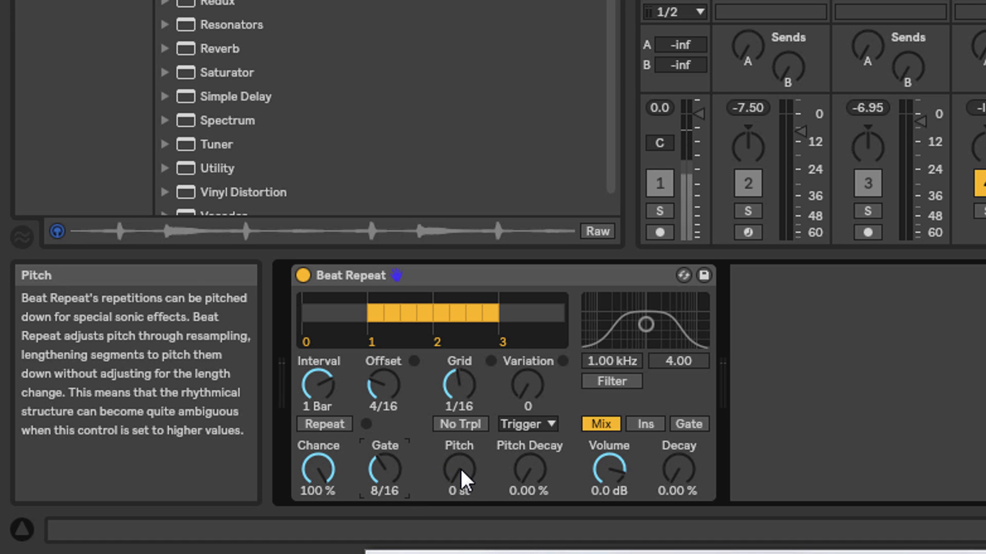
Try the repeats' Pitch at -8 st, settle on -4 st, and set the Pitch Decay to 65.9 %
{"action": "left_click_drag", "start_coordinate": [464, 470], "coordinate": [464, 482]}
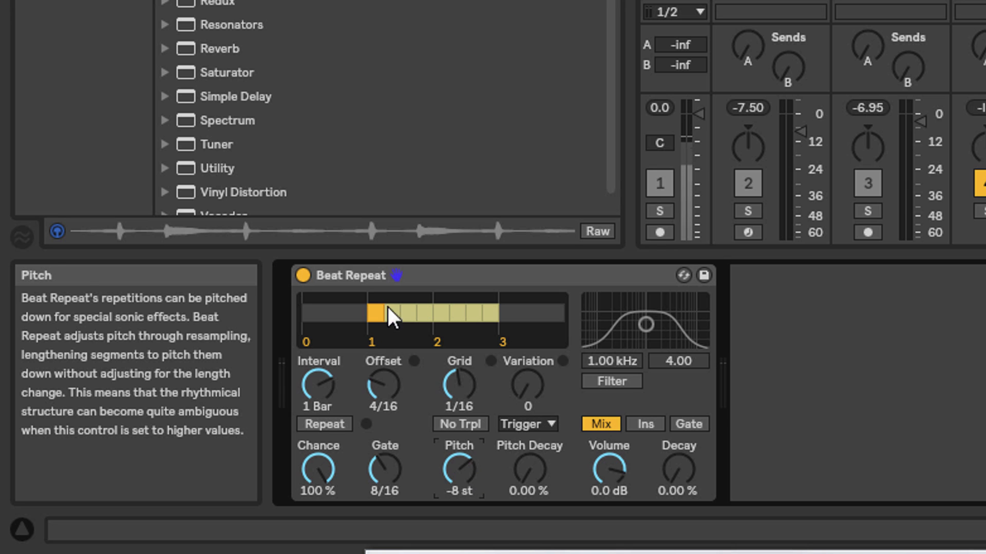
{"action": "mouse_move", "coordinate": [460, 464]}
{"action": "left_mouse_down"}
{"action": "mouse_move", "coordinate": [460, 472]}
{"action": "mouse_move", "coordinate": [460, 449]}
{"action": "mouse_move", "coordinate": [460, 476]}
{"action": "mouse_move", "coordinate": [460, 457]}
{"action": "left_mouse_up"}
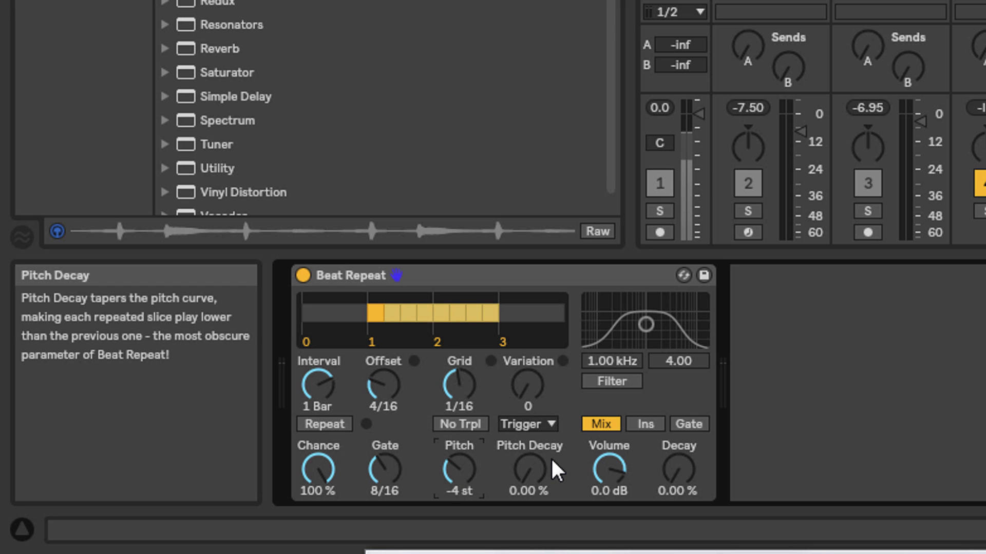
{"action": "left_click_drag", "start_coordinate": [533, 464], "coordinate": [533, 422]}
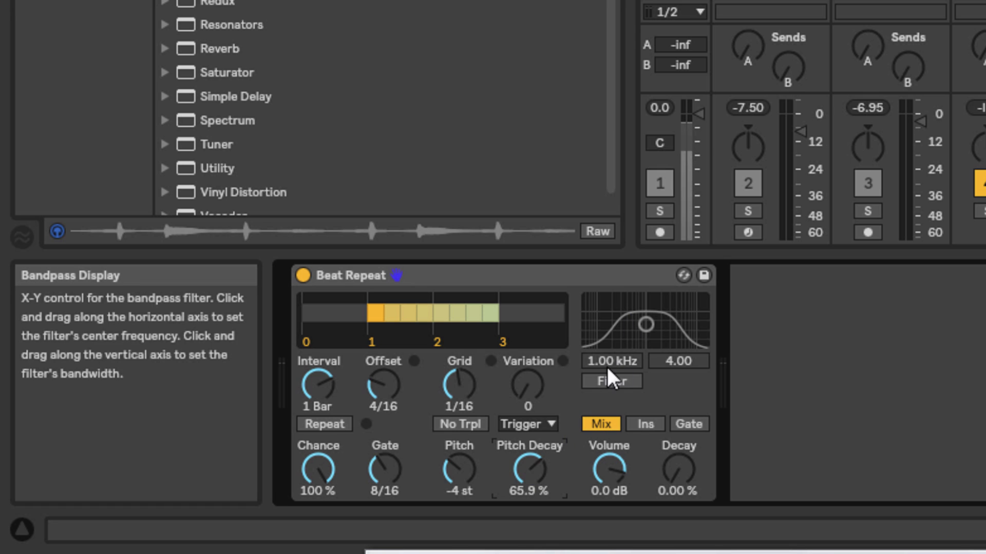
Enable Beat Repeat's band-pass filter, with its center frequency at about 753 Hz and bandwidth at about 2.89
{"action": "left_click", "coordinate": [613, 380]}
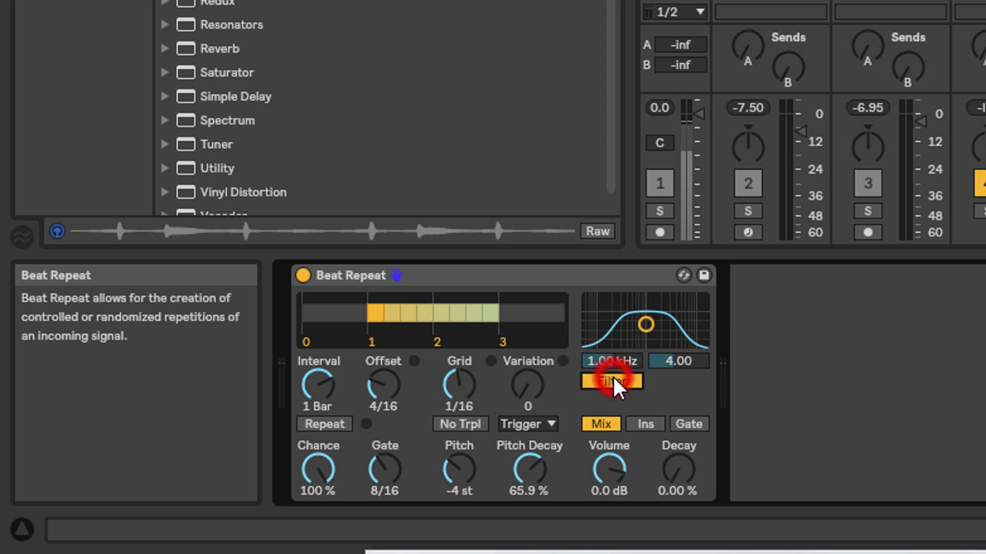
{"action": "mouse_move", "coordinate": [646, 318]}
{"action": "left_mouse_down"}
{"action": "mouse_move", "coordinate": [622, 315]}
{"action": "mouse_move", "coordinate": [640, 328]}
{"action": "left_mouse_up"}
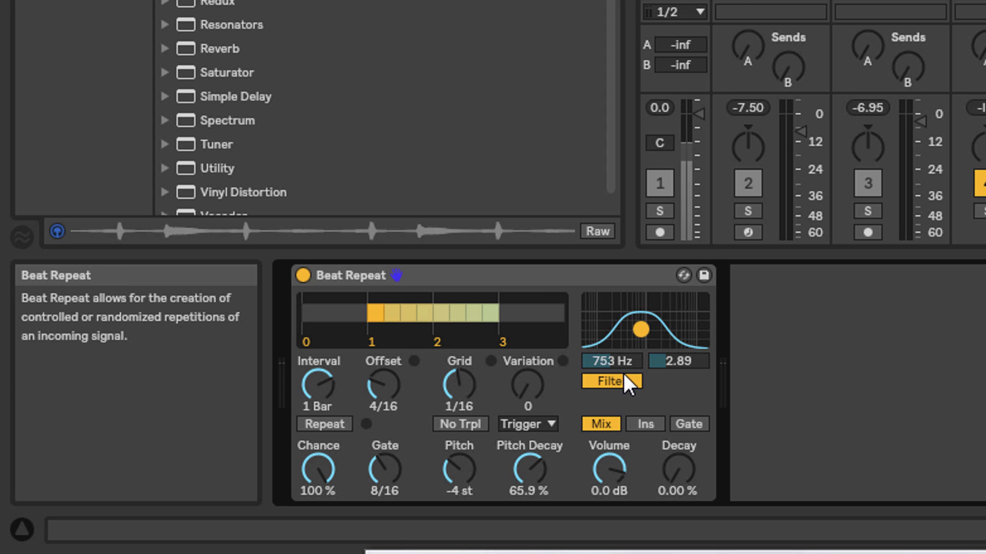
Try the Insert and Mix output modes, settle on Gate, and try a volume Decay of 33.3 % before returning it to 0 %
{"action": "left_click", "coordinate": [680, 419]}
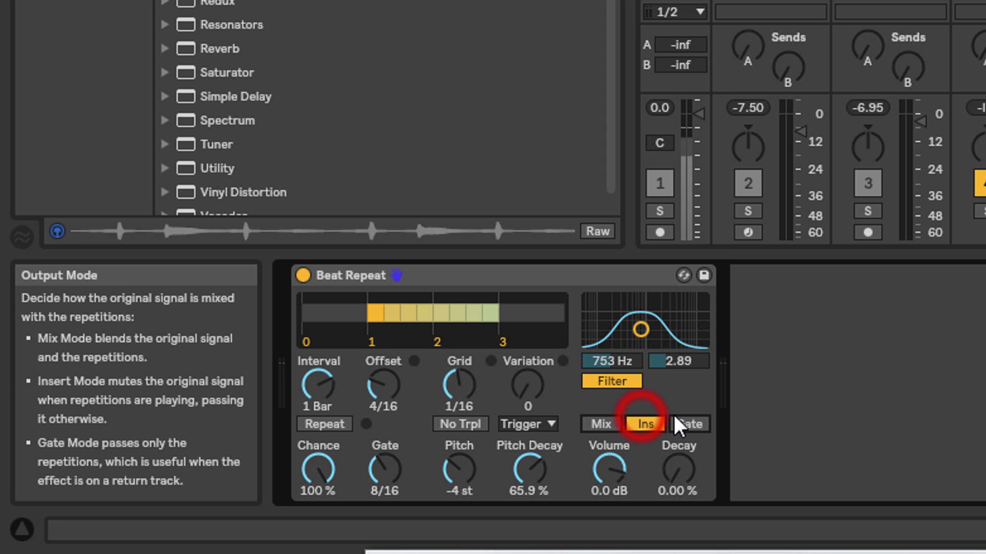
{"action": "left_click", "coordinate": [598, 422]}
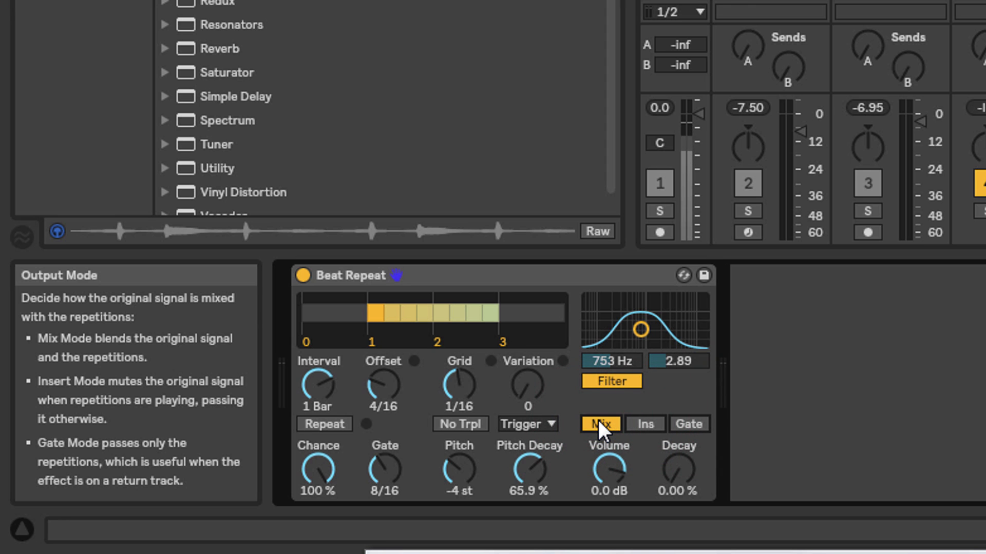
{"action": "left_click", "coordinate": [646, 422]}
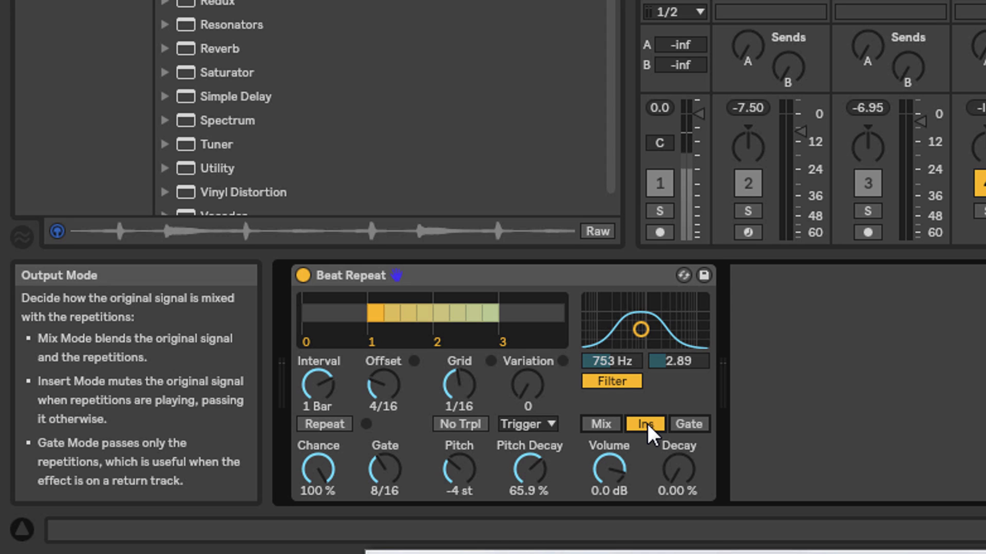
{"action": "left_click", "coordinate": [688, 422]}
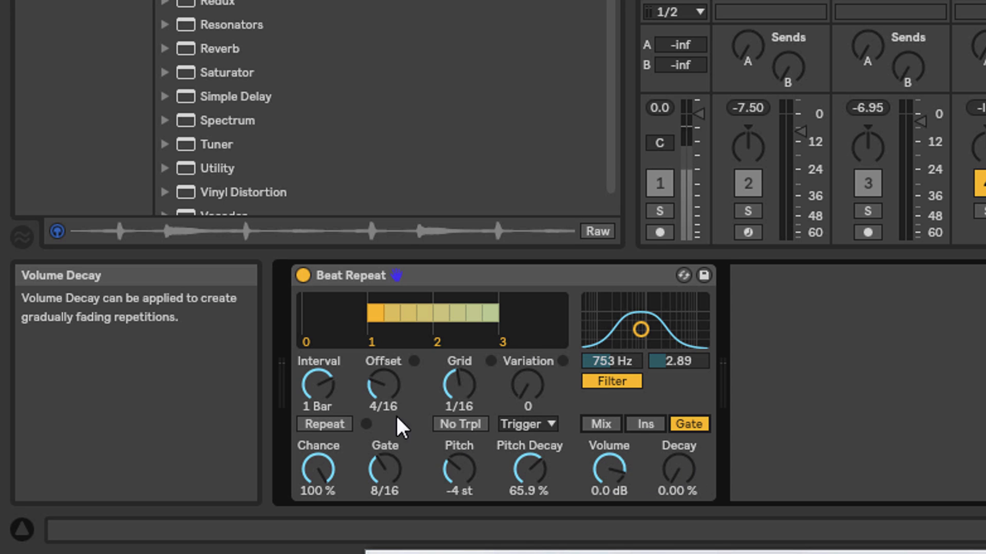
{"action": "left_click_drag", "start_coordinate": [681, 474], "coordinate": [681, 446]}
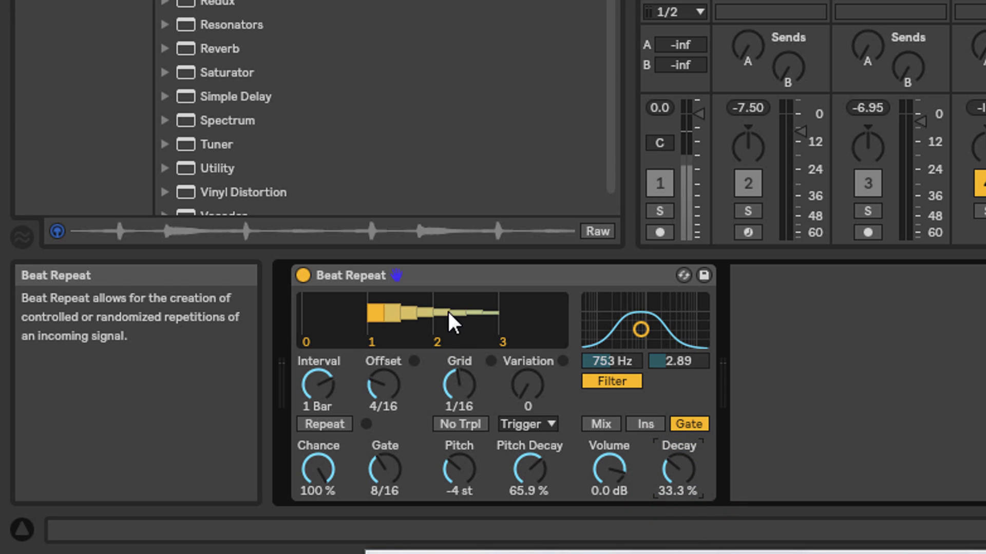
{"action": "mouse_move", "coordinate": [683, 480]}
{"action": "left_mouse_down"}
{"action": "mouse_move", "coordinate": [679, 460]}
{"action": "mouse_move", "coordinate": [671, 478]}
{"action": "left_mouse_up"}
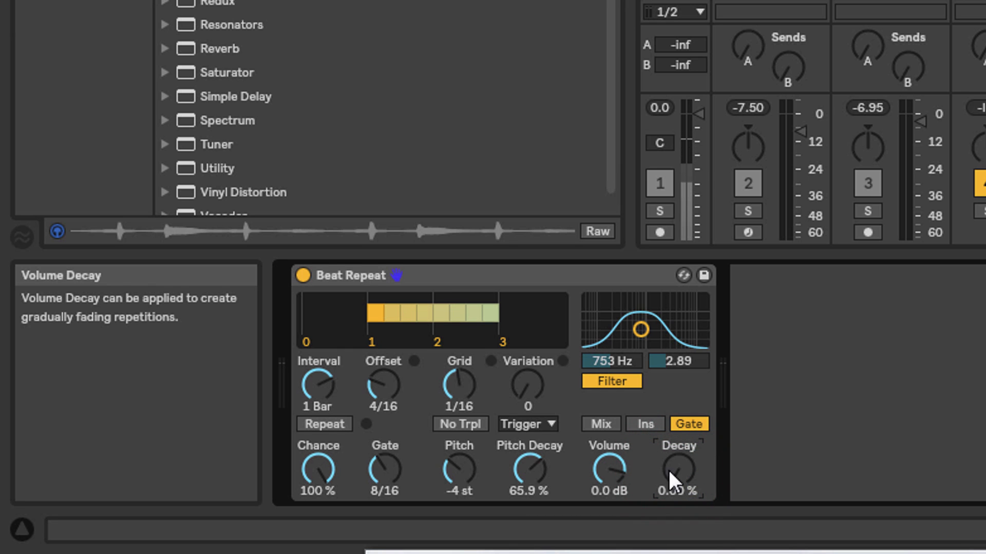
Bypass Beat Repeat, audition the unprocessed house loop, and switch the device back on
{"action": "left_click_drag", "start_coordinate": [524, 0], "coordinate": [525, 282]}
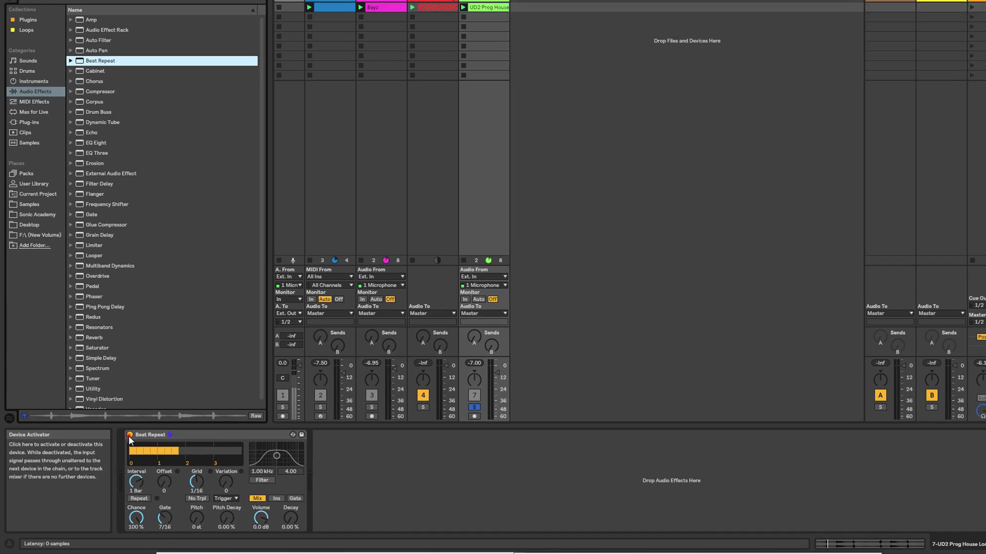
{"action": "left_click", "coordinate": [255, 320]}
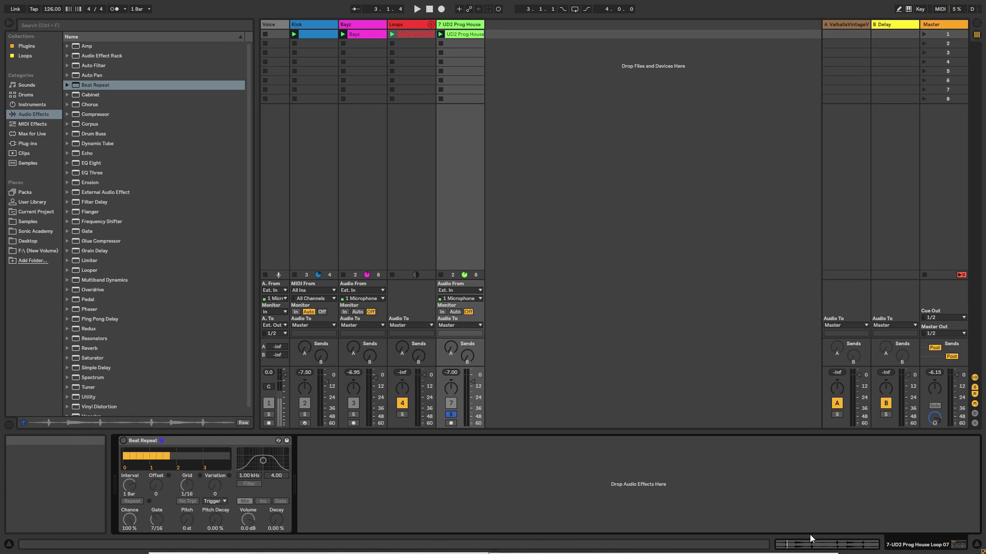
{"action": "key", "text": "space"}
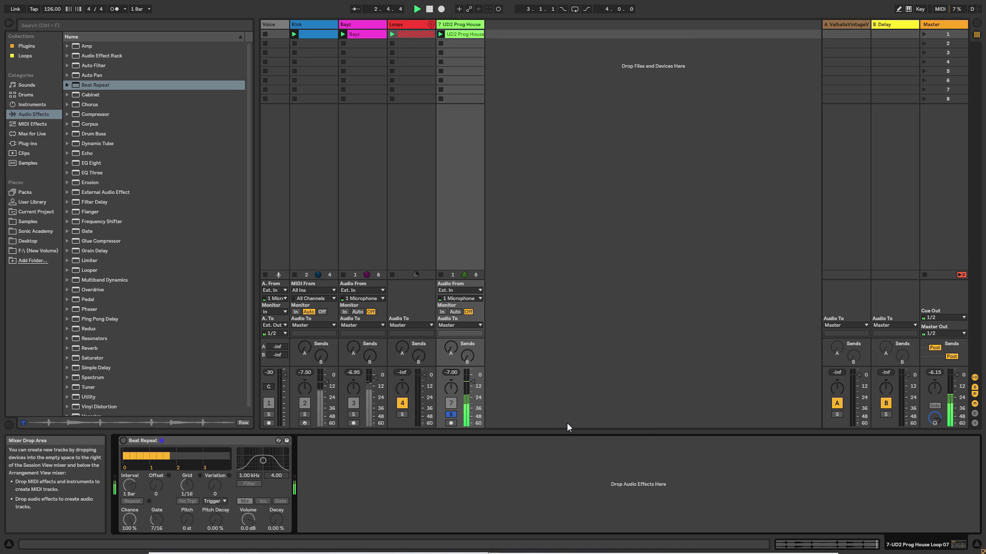
{"action": "key", "text": "space"}
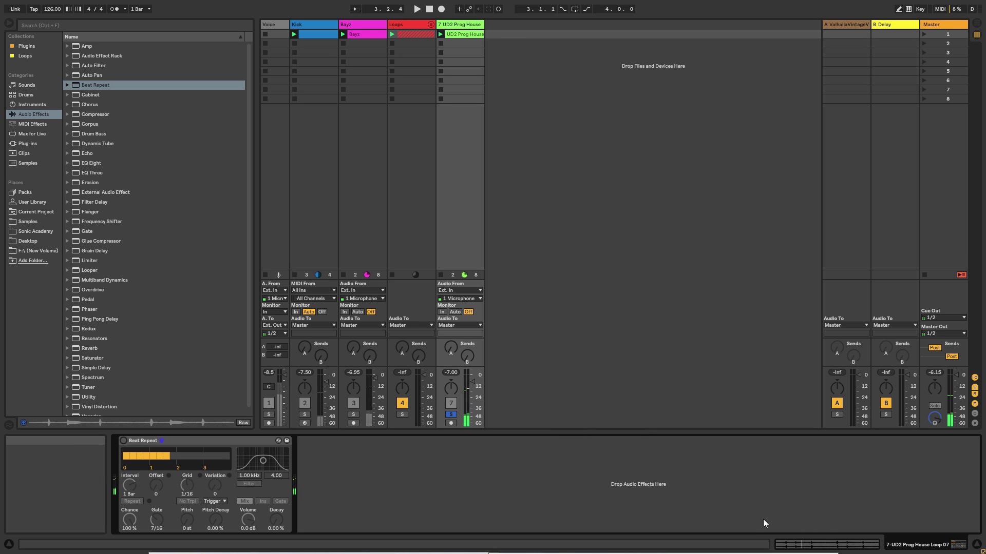
{"action": "left_click", "coordinate": [124, 440]}
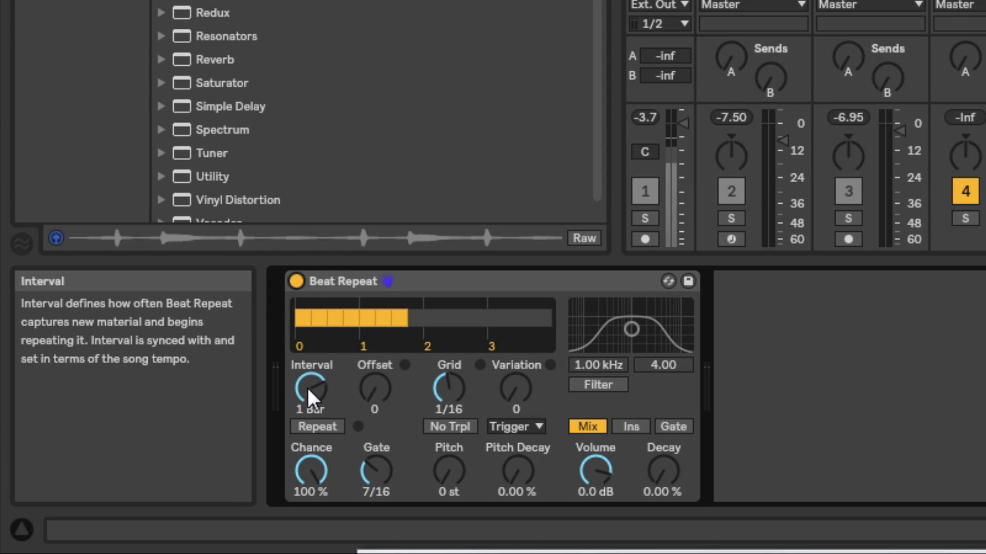
Try the Offset at 4/16, check it against the loop's waveform, and set the Offset to 3/16
{"action": "left_click_drag", "start_coordinate": [375, 389], "coordinate": [377, 356]}
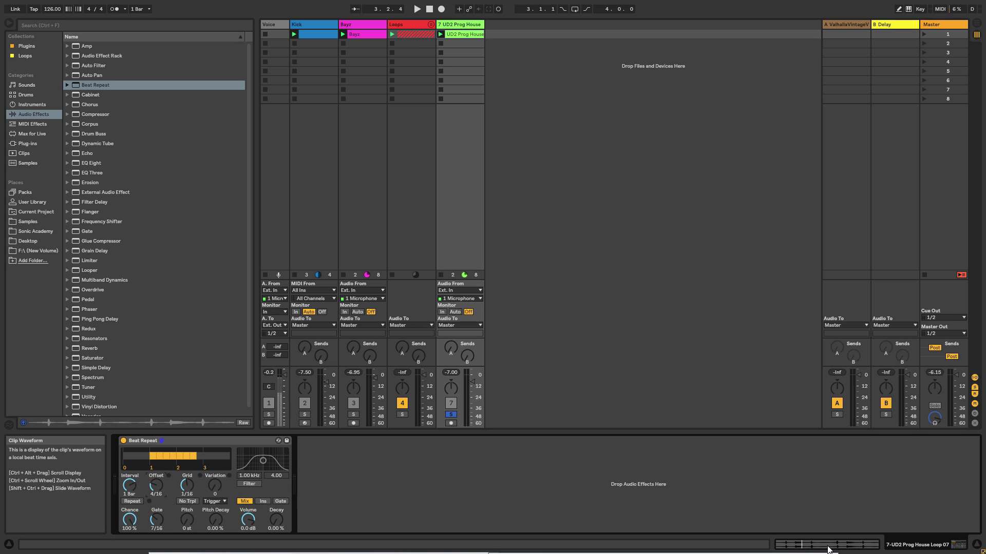
{"action": "left_click", "coordinate": [831, 547]}
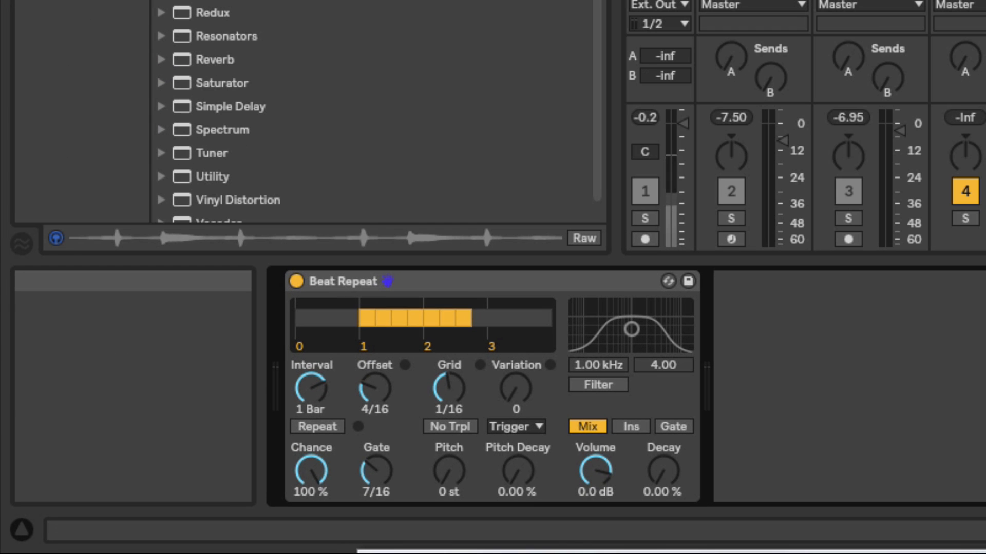
{"action": "left_click", "coordinate": [376, 387]}
{"action": "left_click_drag", "start_coordinate": [377, 388], "coordinate": [369, 407]}
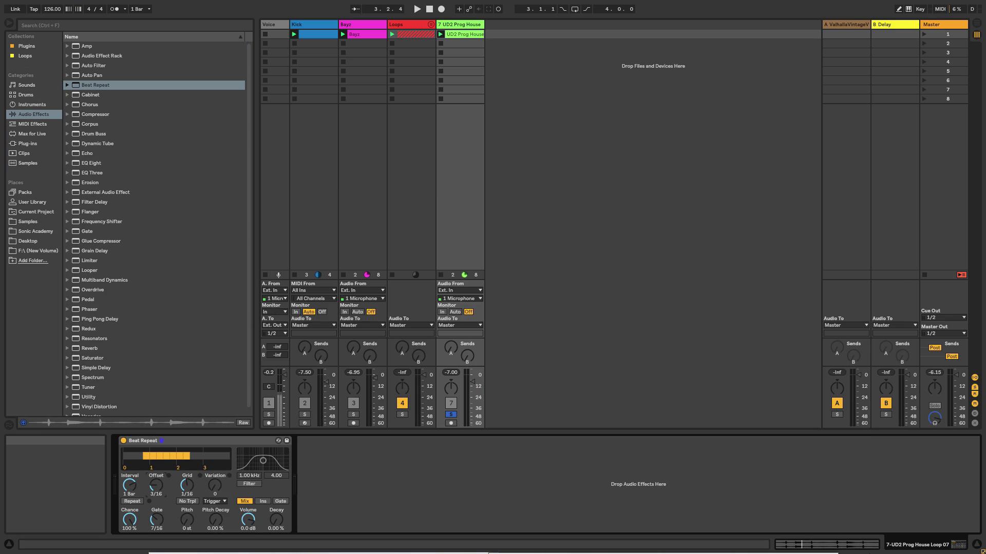
Examine the captured sixteenth-note slice from 1.1.3 to 1.1.4 in the loop's waveform and return to Beat Repeat
{"action": "left_click", "coordinate": [842, 544]}
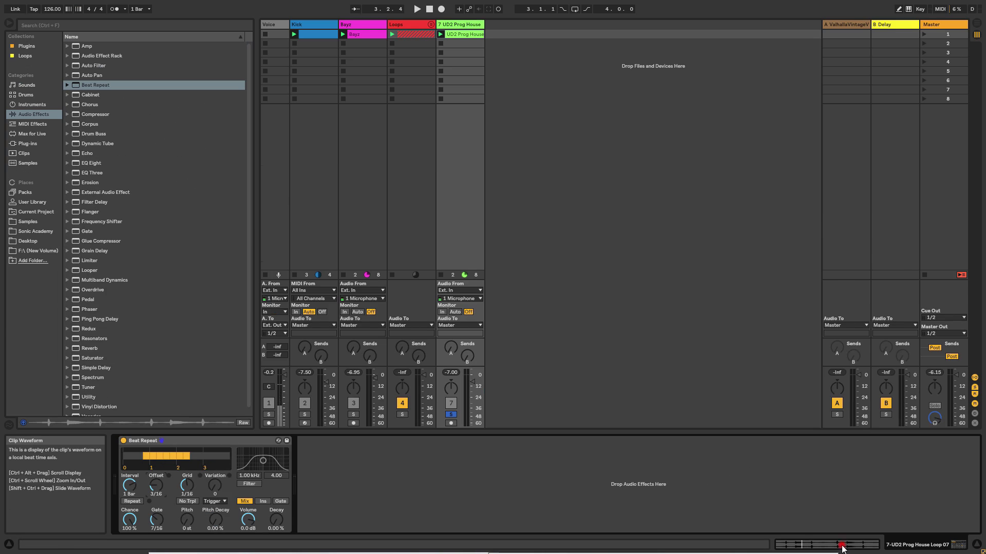
{"action": "left_click_drag", "start_coordinate": [296, 383], "coordinate": [337, 380]}
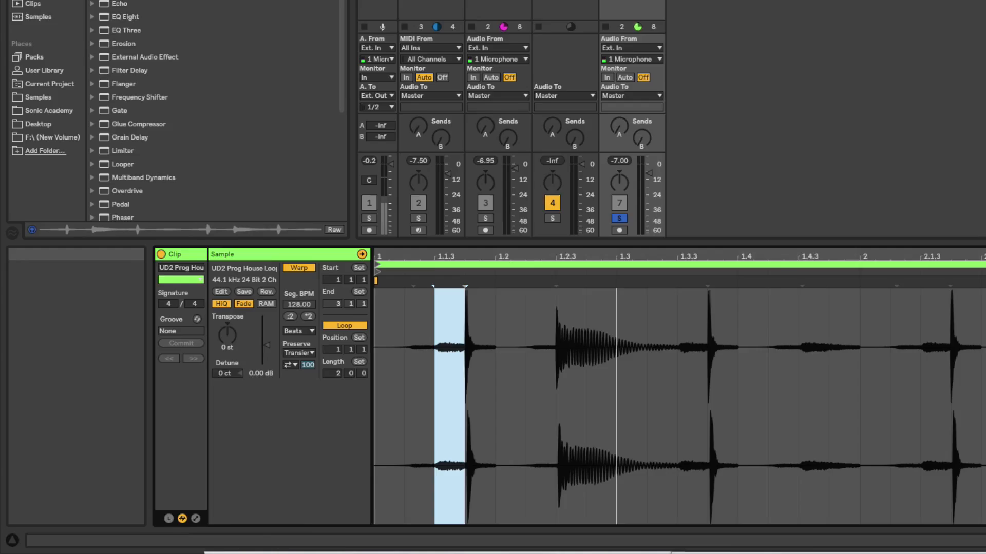
{"action": "left_click", "coordinate": [917, 545]}
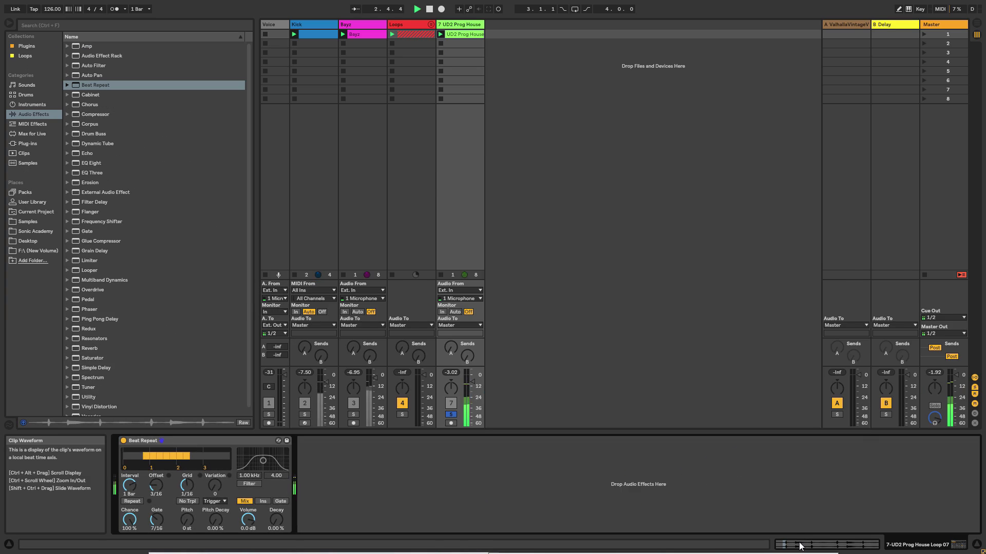
{"action": "left_click", "coordinate": [799, 547]}
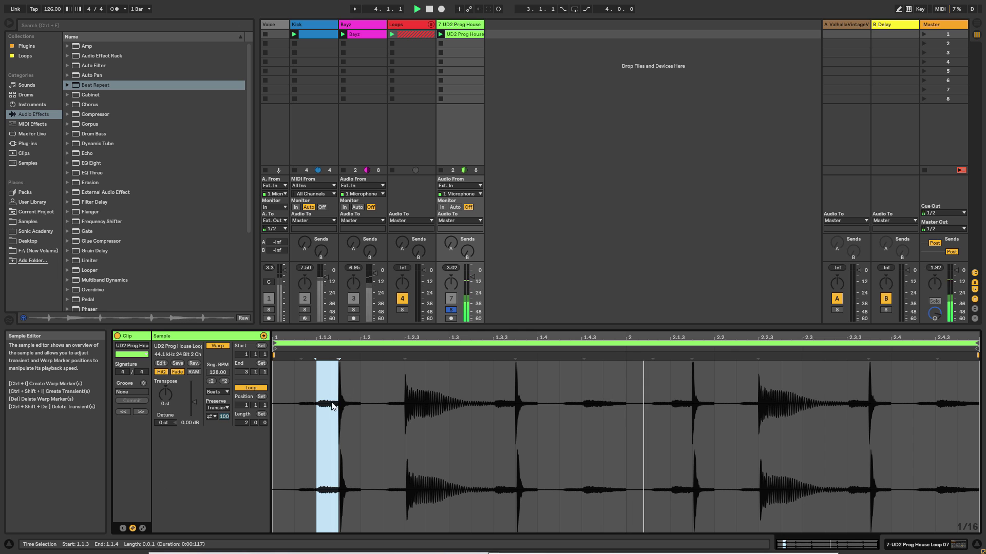
{"action": "left_click", "coordinate": [913, 546]}
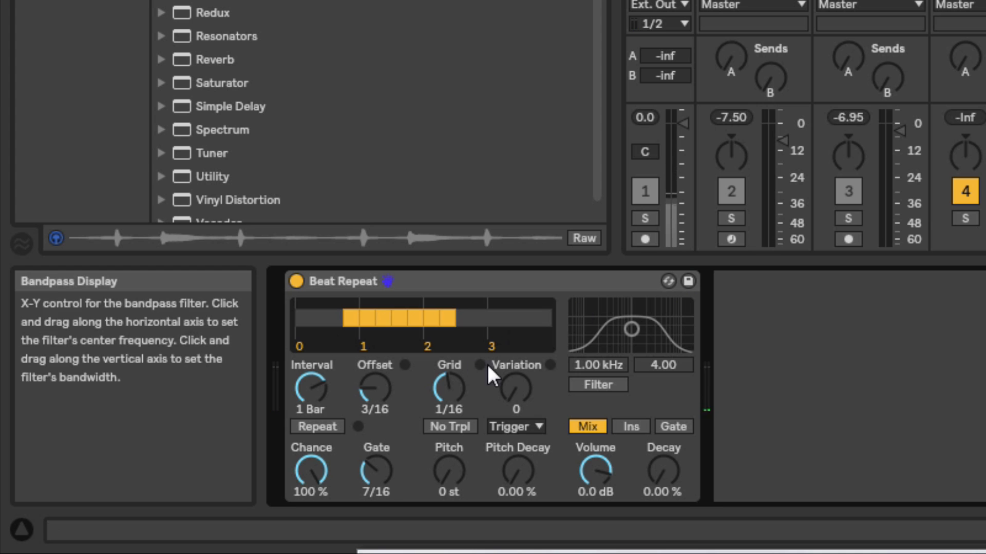
Keep the Grid at 1/16, set the Variation to 6, and switch the variation mode to Auto
{"action": "mouse_move", "coordinate": [454, 384]}
{"action": "left_mouse_down"}
{"action": "mouse_move", "coordinate": [454, 400]}
{"action": "mouse_move", "coordinate": [457, 385]}
{"action": "left_mouse_up"}
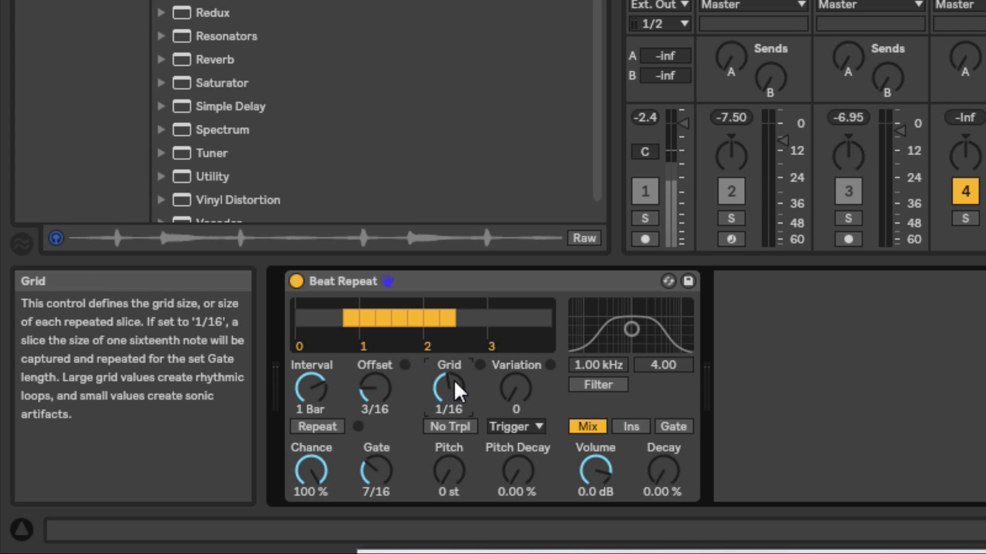
{"action": "left_click_drag", "start_coordinate": [516, 387], "coordinate": [517, 372]}
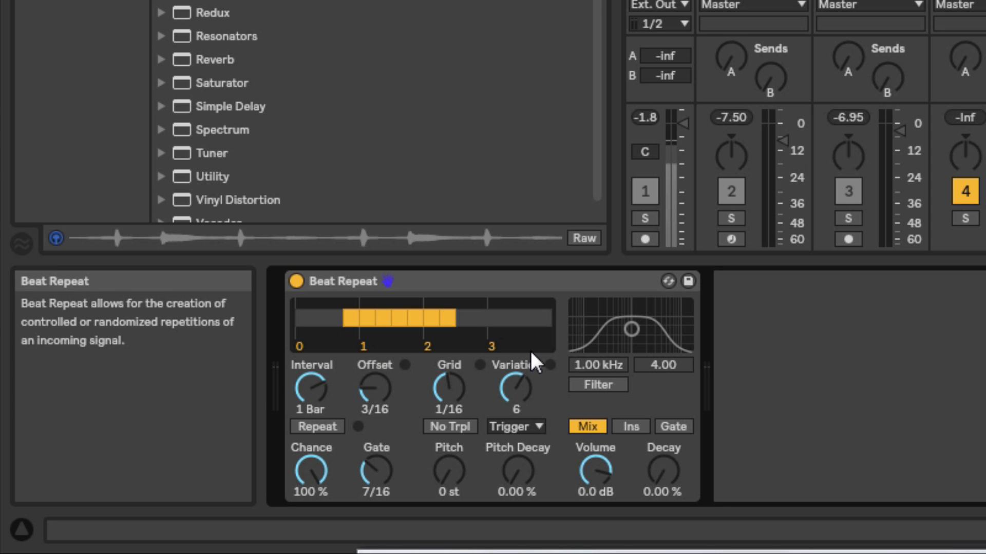
{"action": "left_click", "coordinate": [534, 425]}
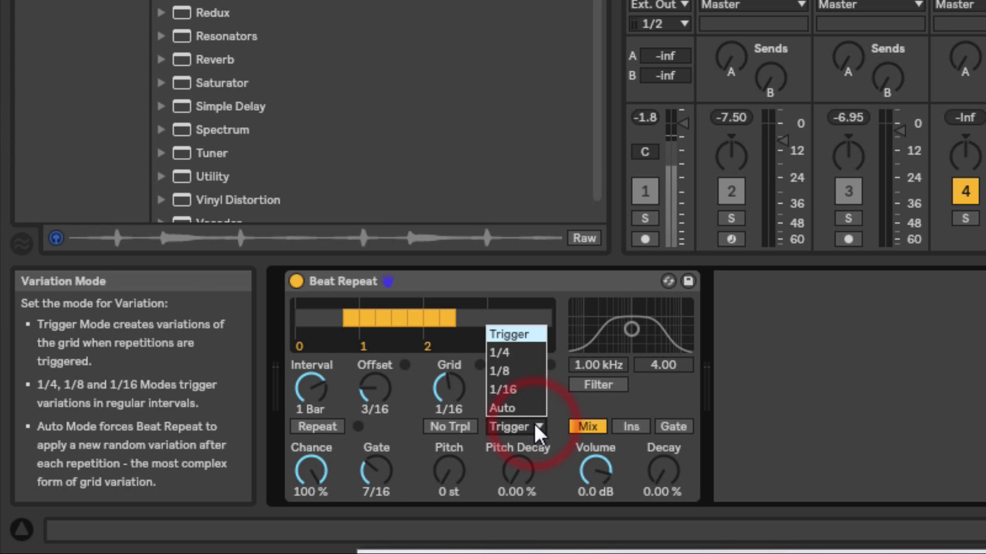
{"action": "left_click", "coordinate": [513, 409]}
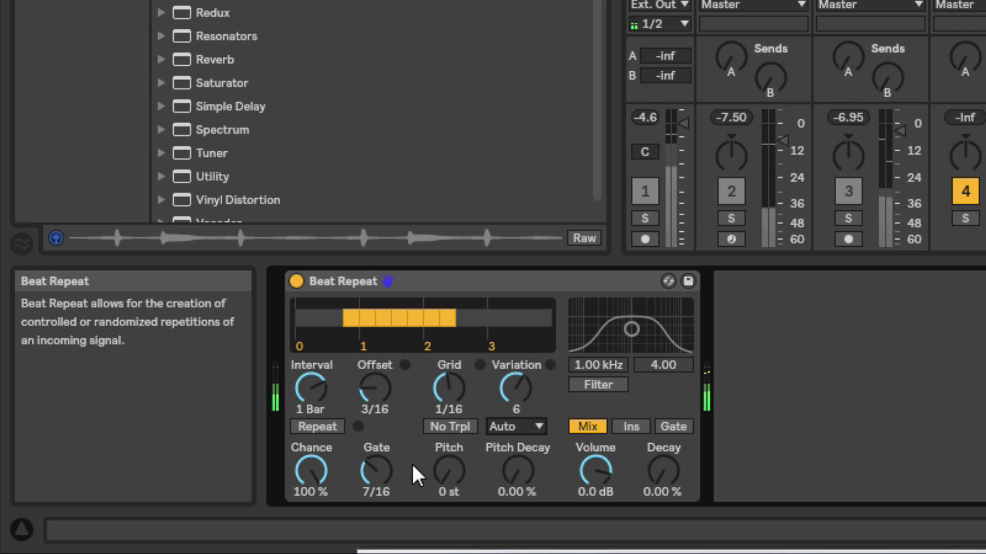
Set the Gate length to 8/16, keeping the Chance at 100 %
{"action": "left_click", "coordinate": [386, 467]}
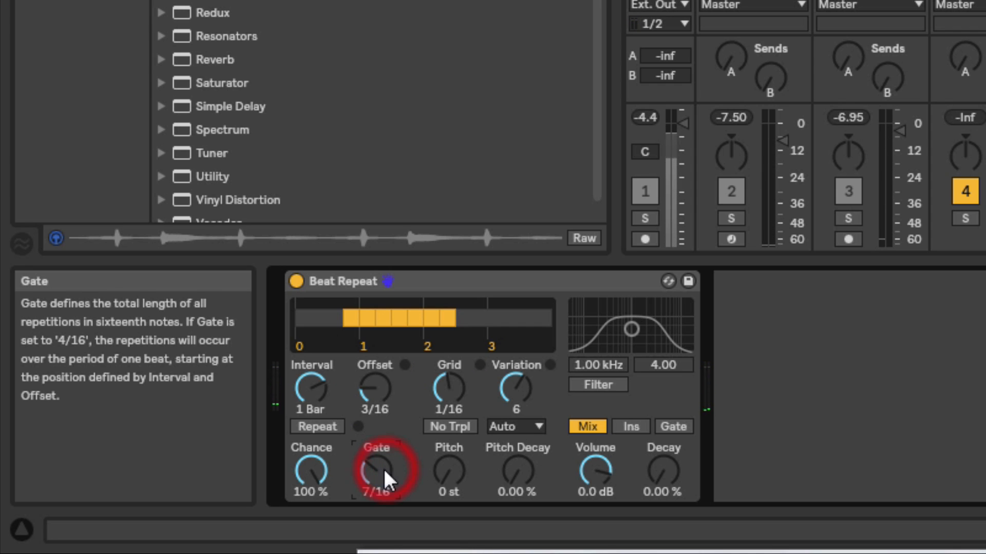
{"action": "mouse_move", "coordinate": [313, 467]}
{"action": "left_mouse_down"}
{"action": "mouse_move", "coordinate": [313, 478]}
{"action": "mouse_move", "coordinate": [312, 465]}
{"action": "left_mouse_up"}
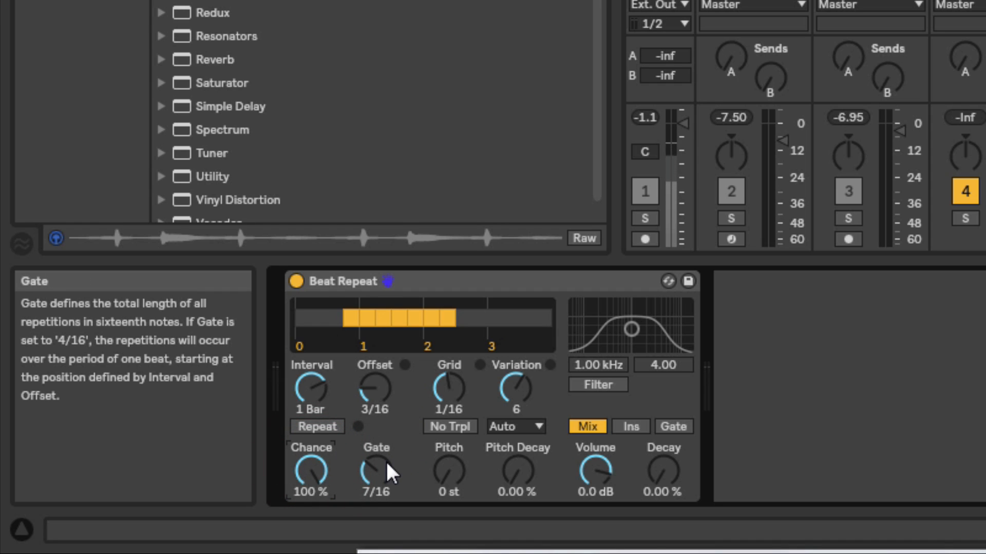
{"action": "mouse_move", "coordinate": [387, 464]}
{"action": "left_mouse_down"}
{"action": "mouse_move", "coordinate": [386, 451]}
{"action": "mouse_move", "coordinate": [386, 460]}
{"action": "left_mouse_up"}
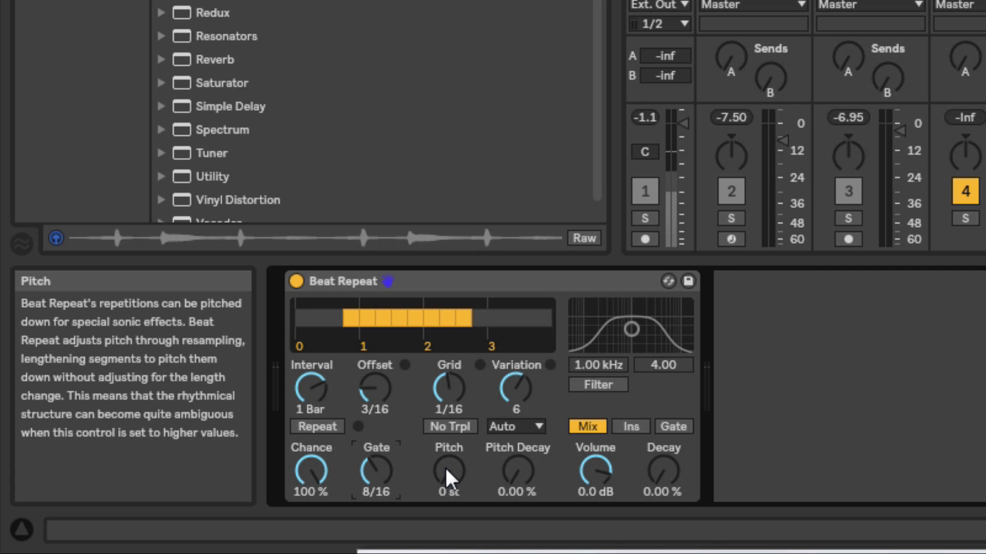
Set the repeats' Pitch to -5 st, the Chance to 81.0 %, and the Pitch Decay to 59.5 %
{"action": "left_click_drag", "start_coordinate": [456, 466], "coordinate": [456, 478]}
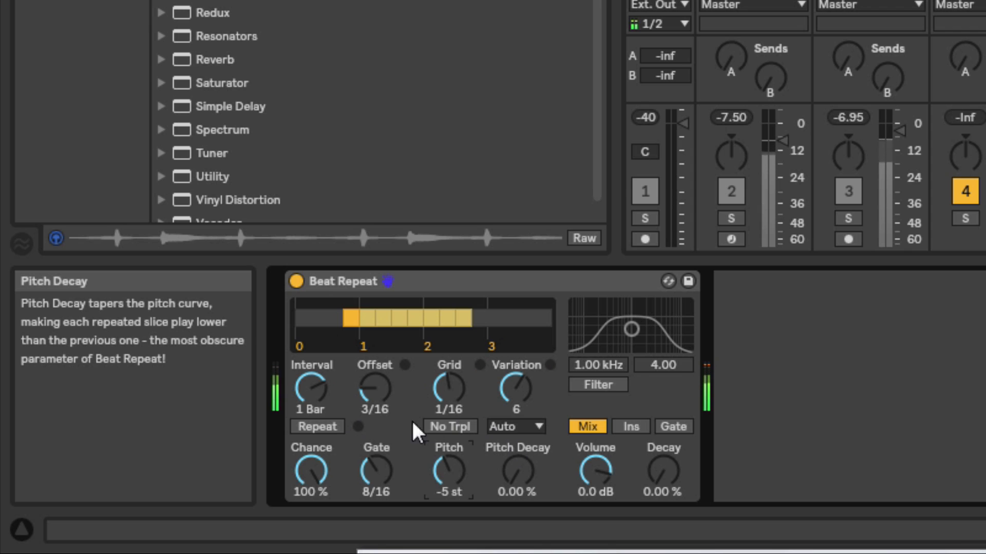
{"action": "left_click_drag", "start_coordinate": [318, 470], "coordinate": [317, 488]}
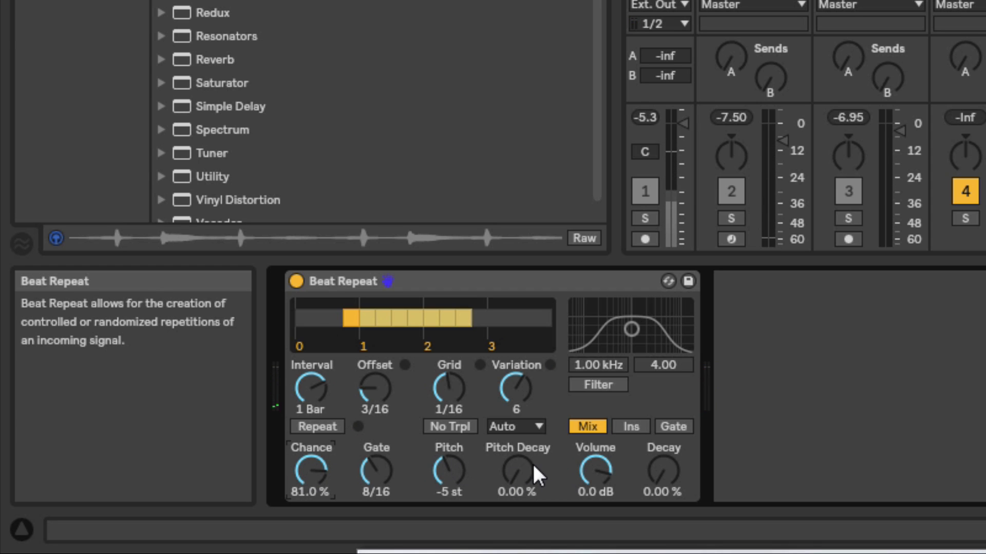
{"action": "left_click_drag", "start_coordinate": [520, 462], "coordinate": [519, 447]}
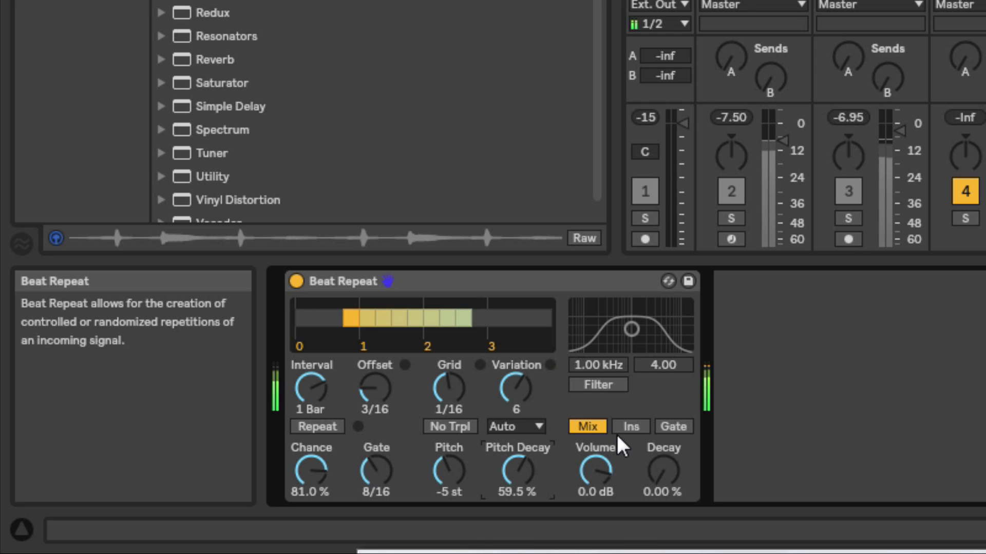
Filter the repeats at about 1.20 kHz with a bandwidth of about 2.63 and audition the loop in Insert output mode
{"action": "left_click", "coordinate": [596, 384]}
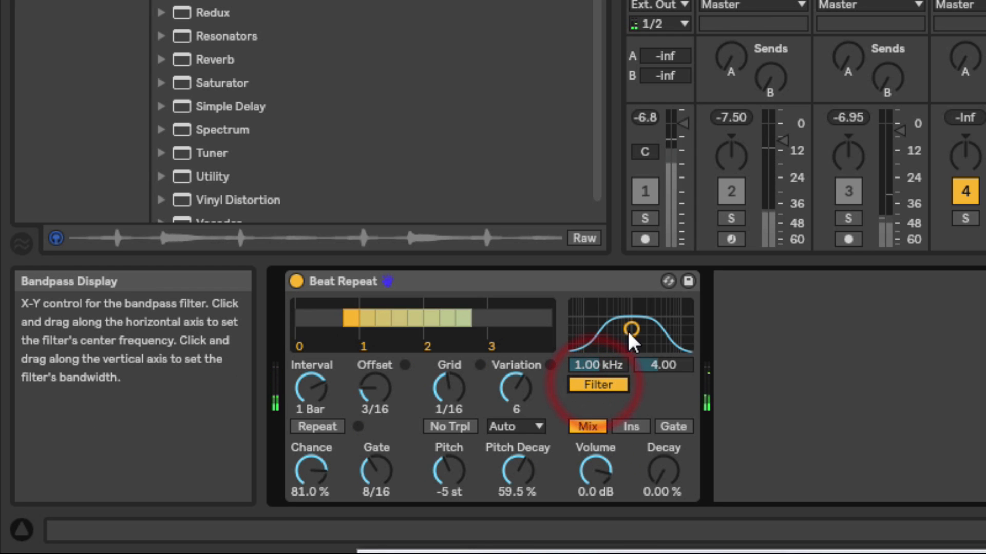
{"action": "left_click_drag", "start_coordinate": [631, 329], "coordinate": [635, 335]}
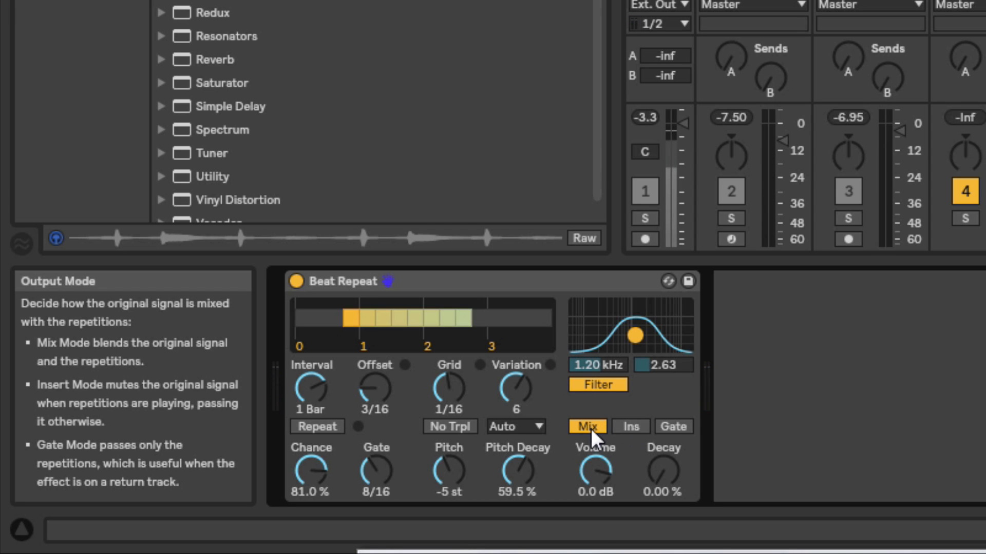
{"action": "left_click", "coordinate": [633, 427]}
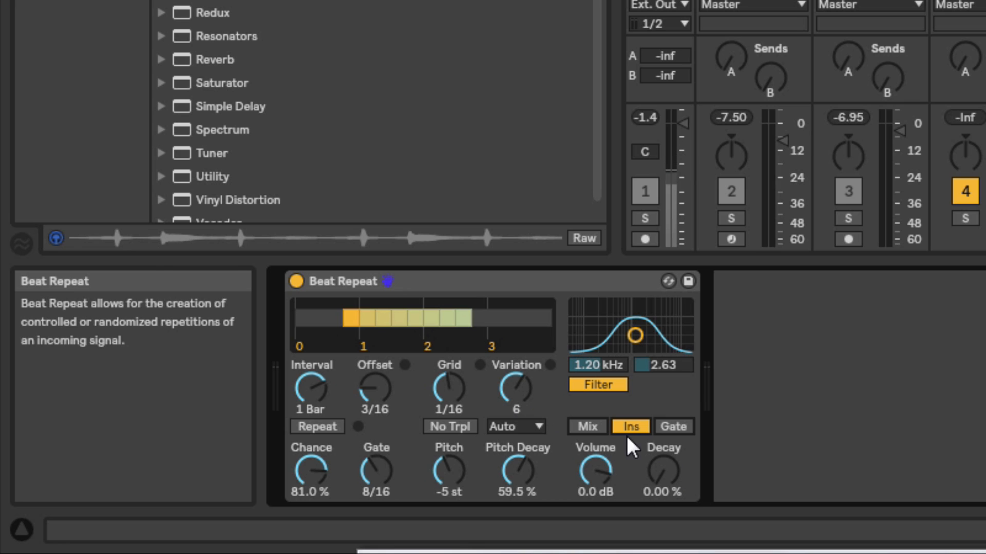
{"action": "key", "text": "space"}
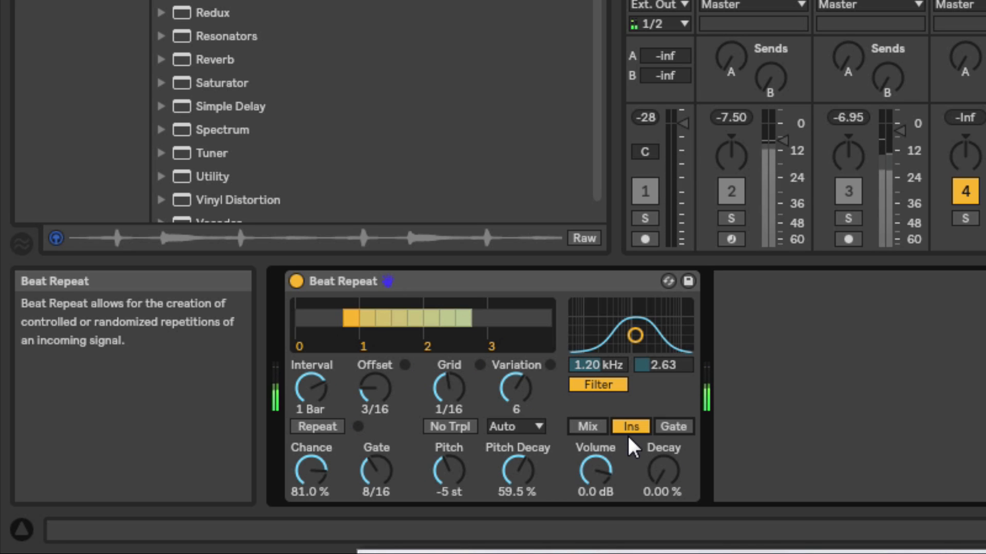
Audition Beat Repeat's Gate output mode, switch back to Insert, and set the volume Decay to 24.6 %
{"action": "left_click", "coordinate": [674, 426]}
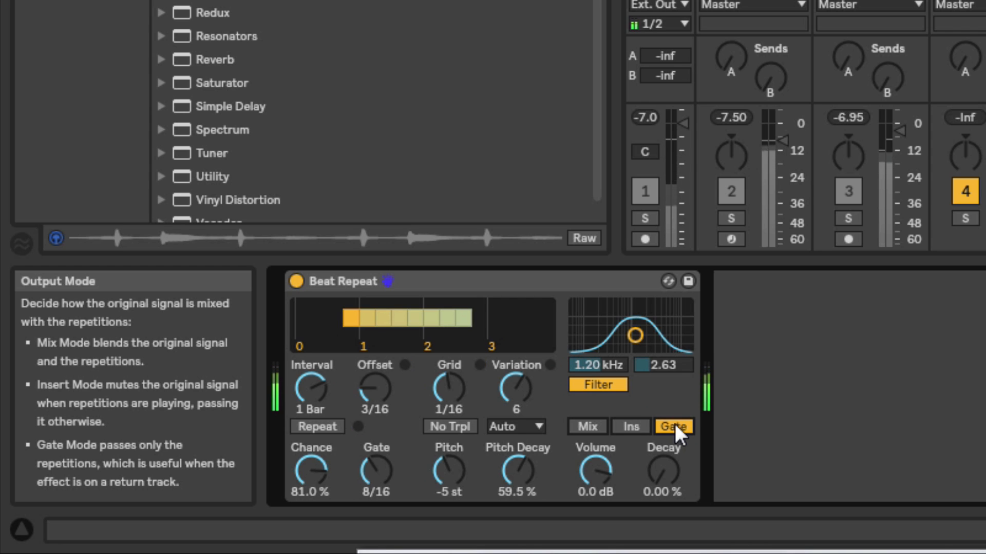
{"action": "left_click", "coordinate": [674, 426]}
{"action": "left_click", "coordinate": [636, 426]}
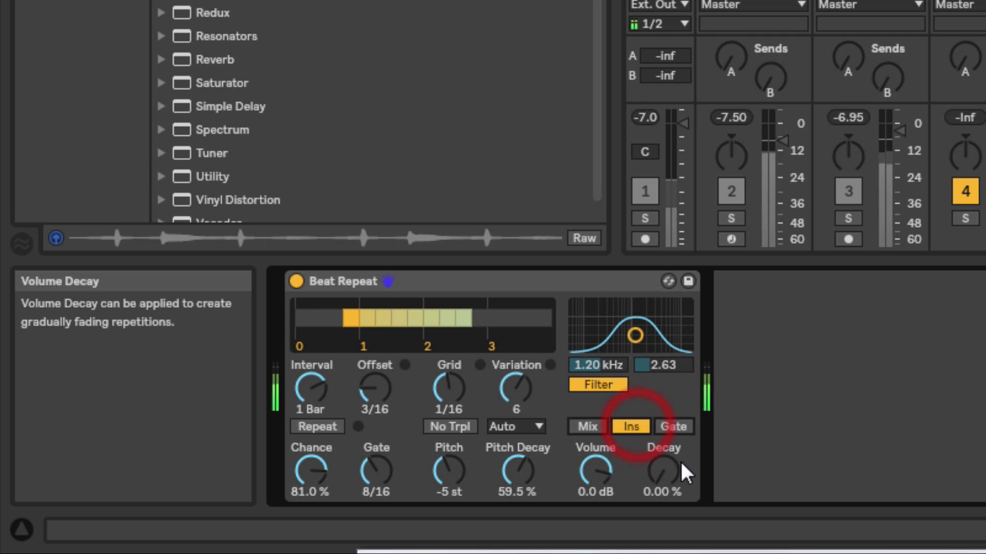
{"action": "left_click_drag", "start_coordinate": [671, 468], "coordinate": [671, 442]}
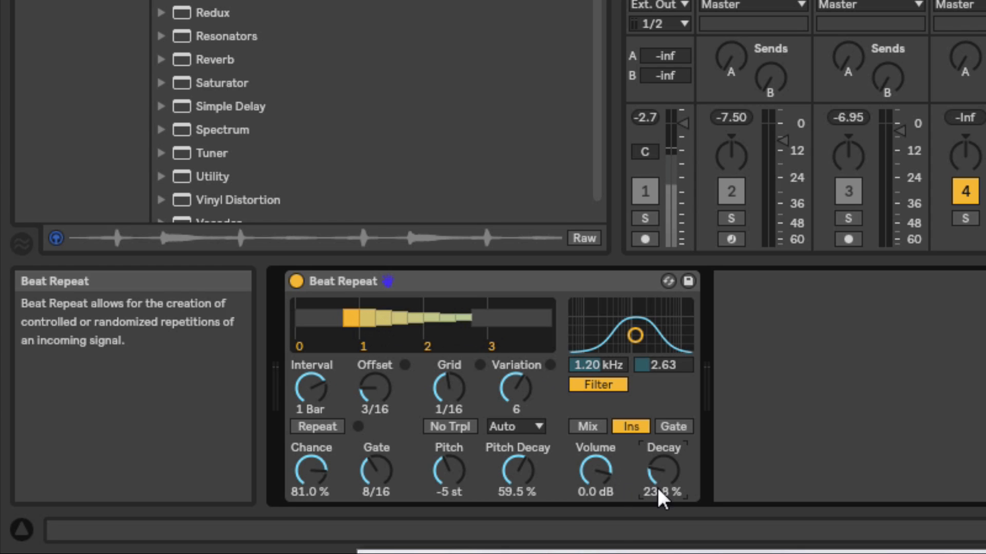
{"action": "left_click_drag", "start_coordinate": [658, 487], "coordinate": [658, 486]}
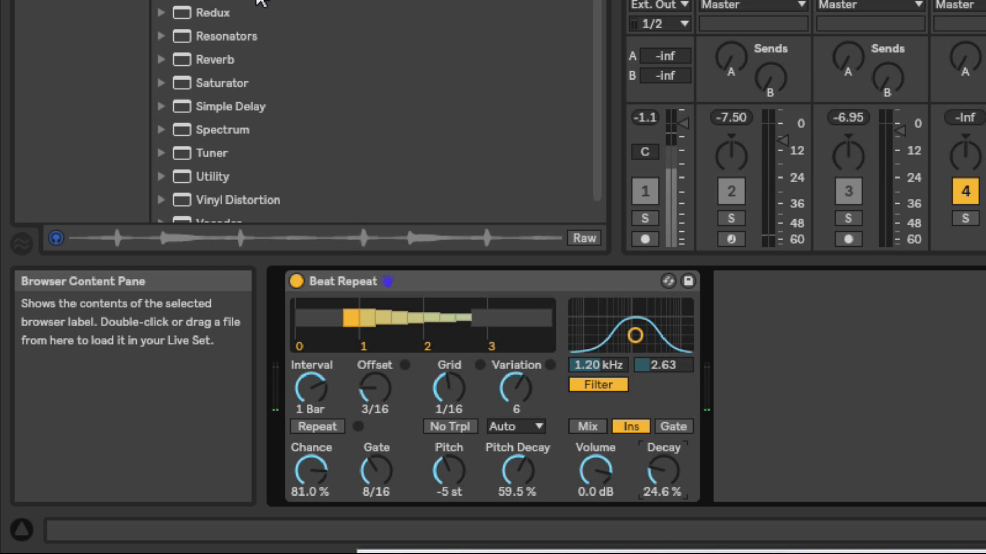
Add a Ping Pong Delay after Beat Repeat with 54 % Feedback, 50 % Dry/Wet, and a filter at 1.01 kHz with bandwidth 3.33
{"action": "left_click_drag", "start_coordinate": [250, 3], "coordinate": [796, 390]}
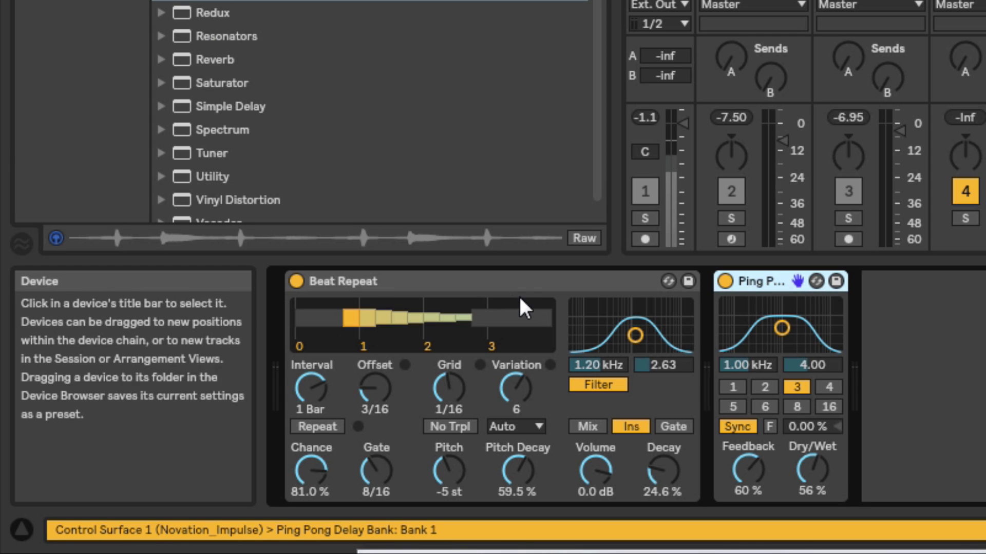
{"action": "left_click_drag", "start_coordinate": [740, 473], "coordinate": [742, 483]}
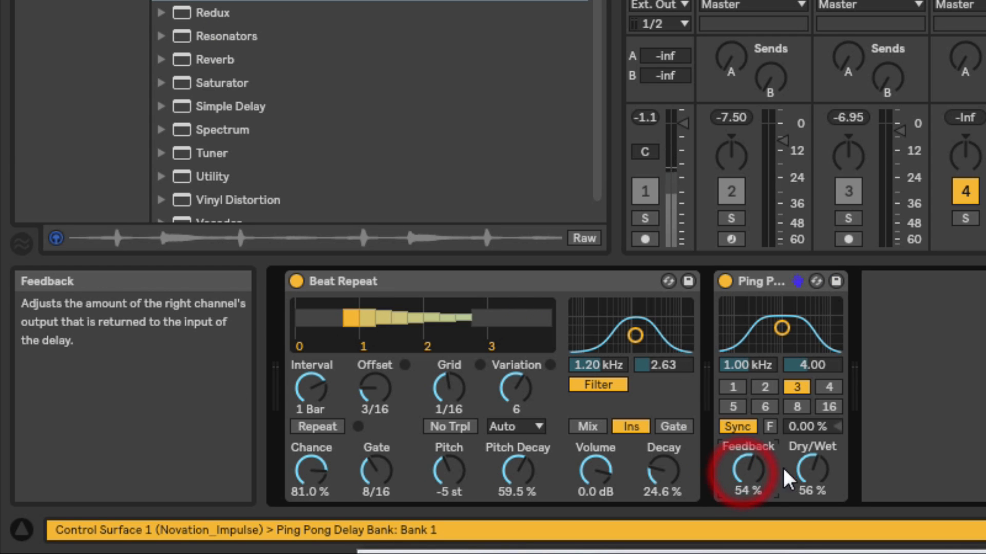
{"action": "left_click_drag", "start_coordinate": [811, 469], "coordinate": [778, 412]}
{"action": "left_click_drag", "start_coordinate": [781, 328], "coordinate": [782, 337]}
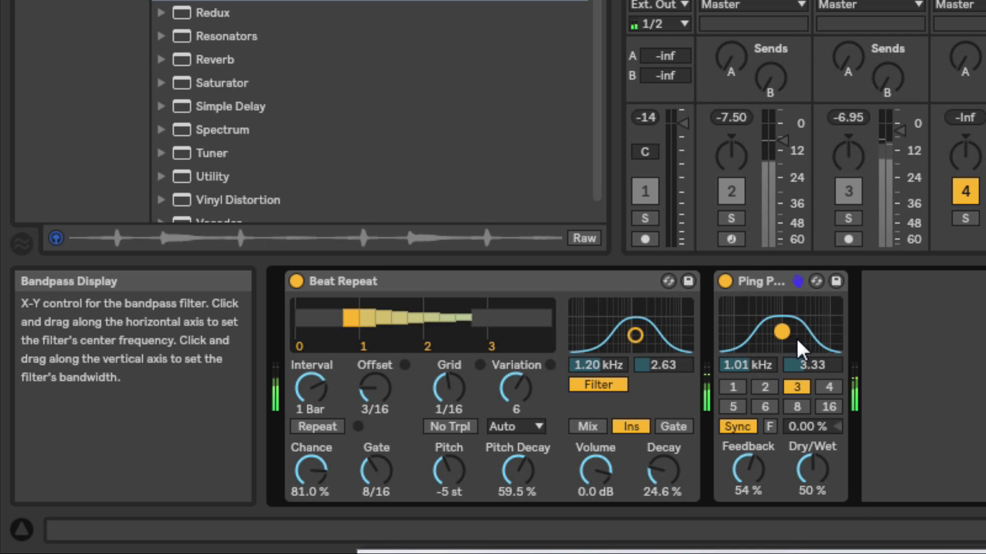
Delete the Ping Pong Delay from the device chain
{"action": "left_click", "coordinate": [771, 282]}
{"action": "right_click", "coordinate": [769, 281]}
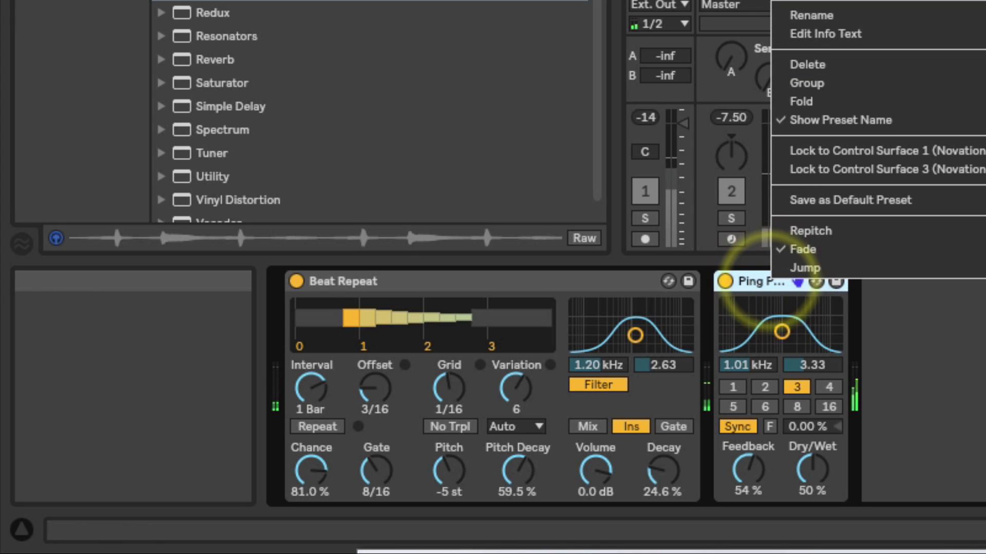
{"action": "left_click", "coordinate": [809, 64]}
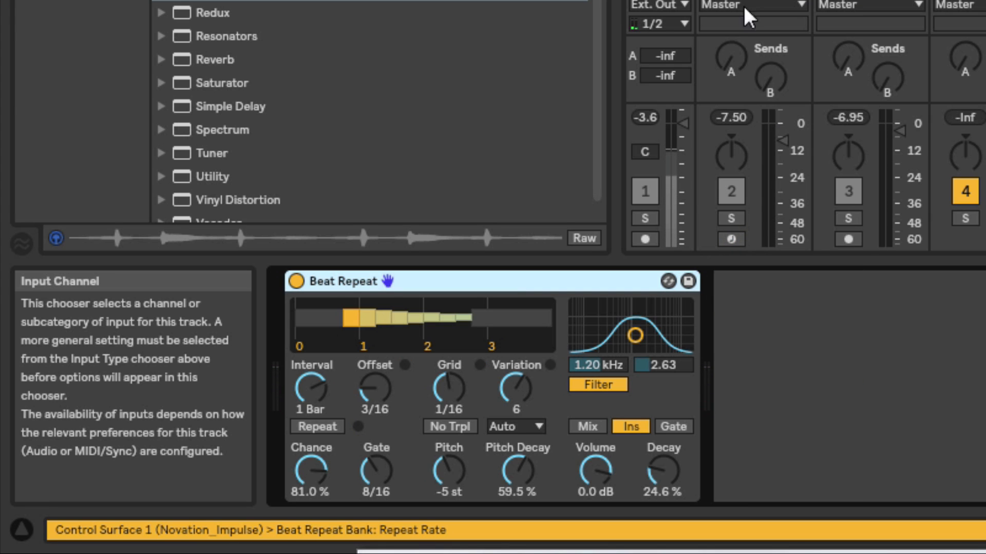
Release the house loop's solo and audition the Kick and Bayz tracks soloed together
{"action": "left_click", "coordinate": [502, 283]}
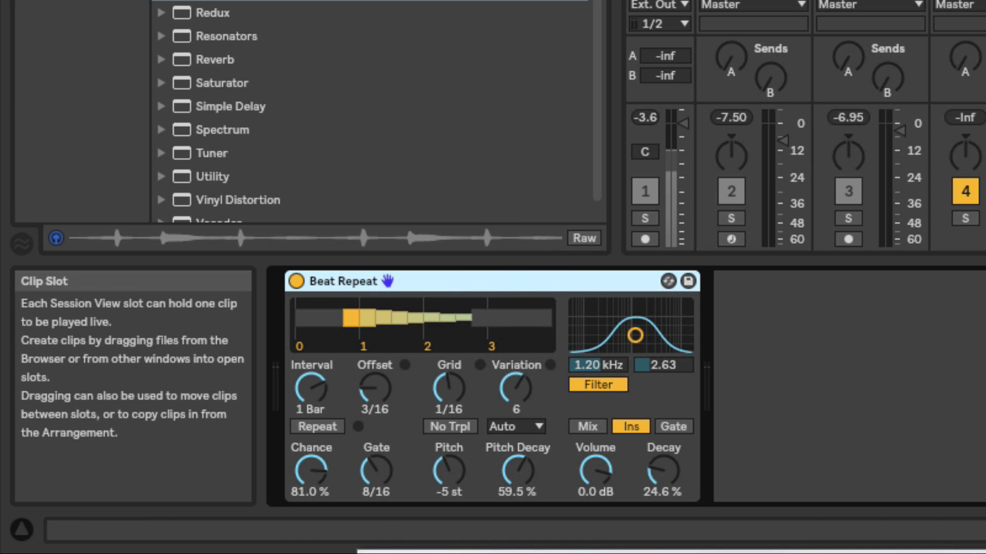
{"action": "left_click", "coordinate": [983, 3]}
{"action": "left_click", "coordinate": [983, 218]}
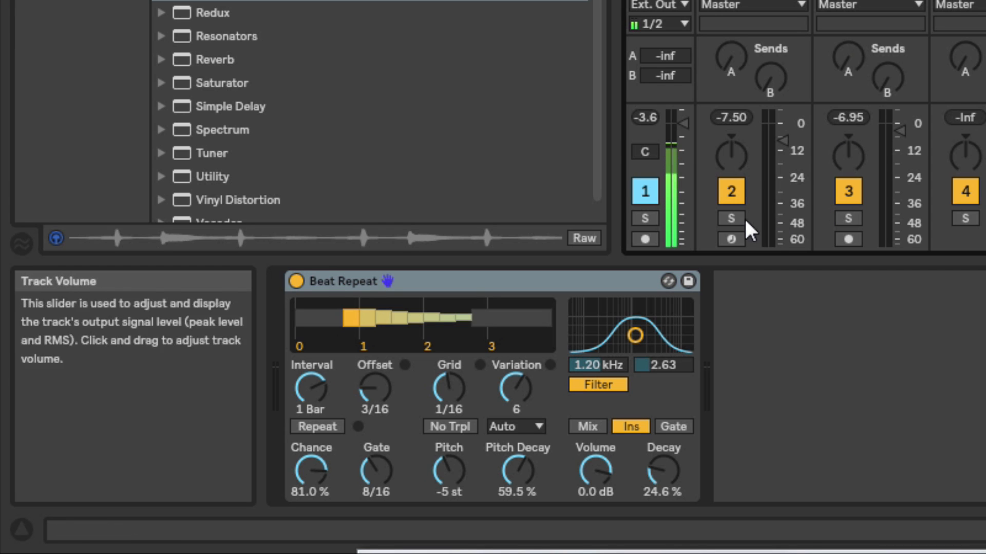
{"action": "left_click", "coordinate": [730, 220]}
{"action": "left_click", "coordinate": [852, 217], "text": "ctrl"}
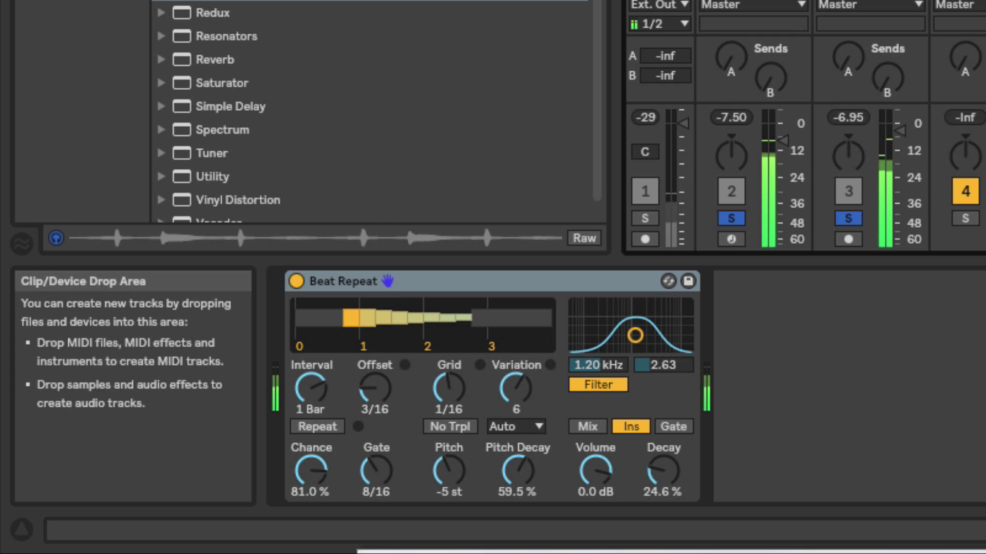
{"action": "left_click", "coordinate": [848, 218]}
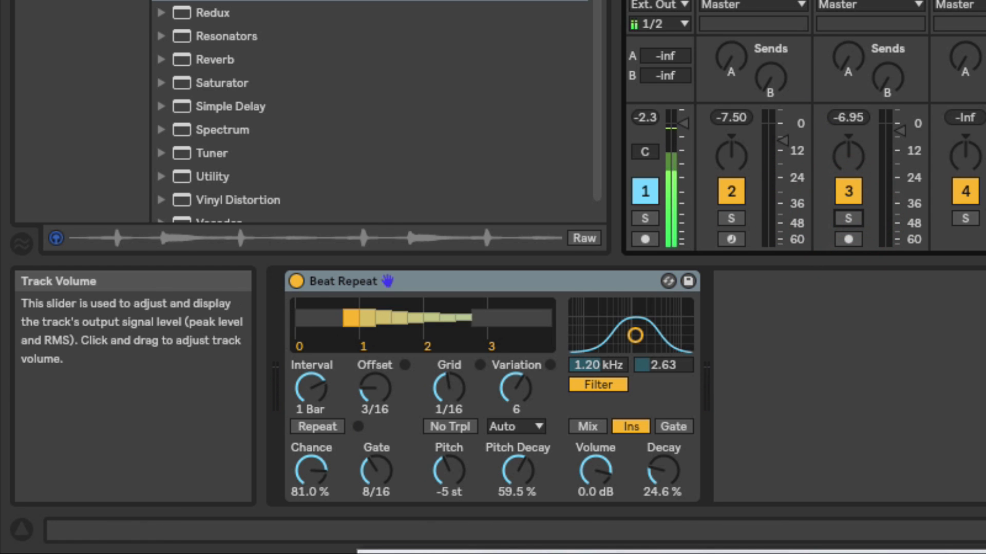
Solo the first UD MRH Loops track and play it with Beat Repeat bypassed, comparing EQ Eight off and on
{"action": "left_click", "coordinate": [450, 415]}
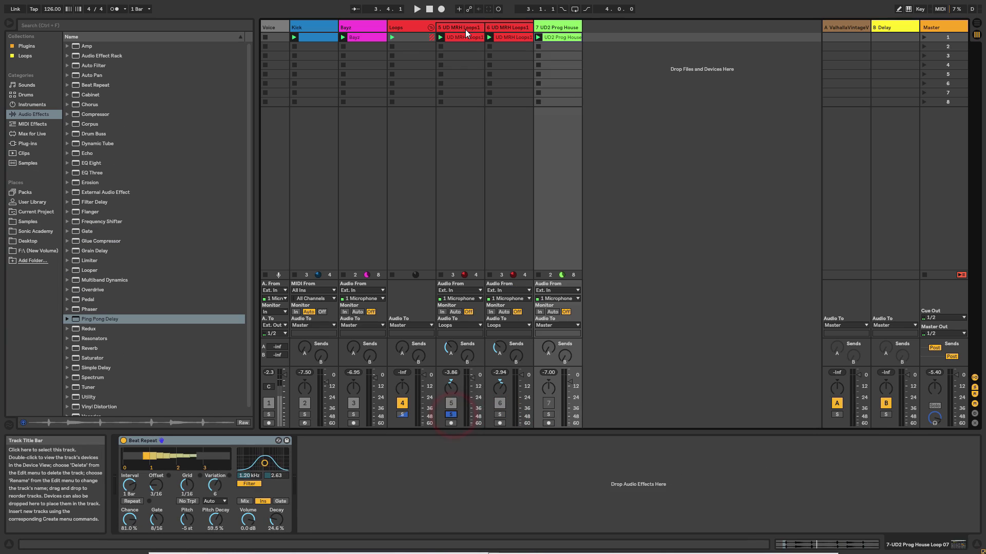
{"action": "left_click", "coordinate": [466, 30]}
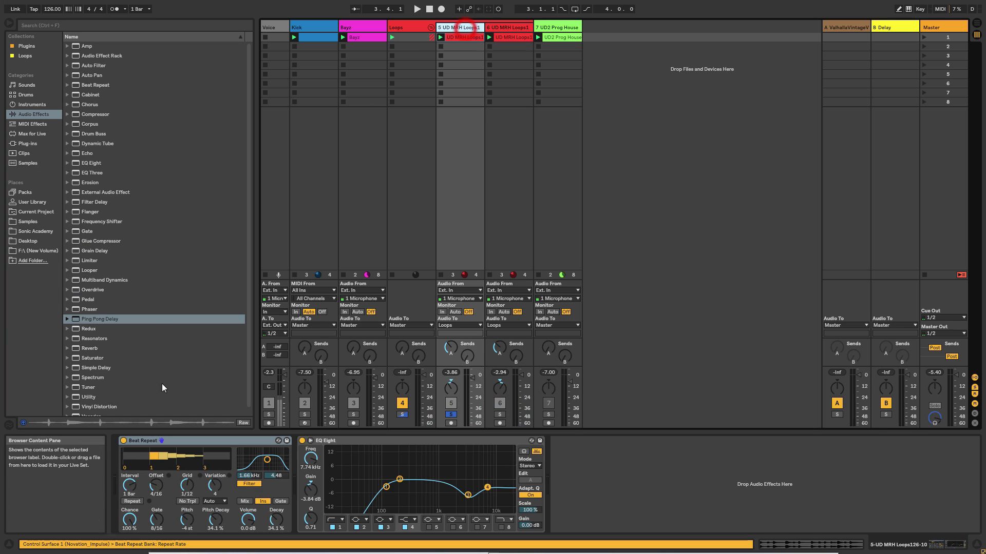
{"action": "left_click", "coordinate": [123, 441]}
{"action": "key", "text": "space"}
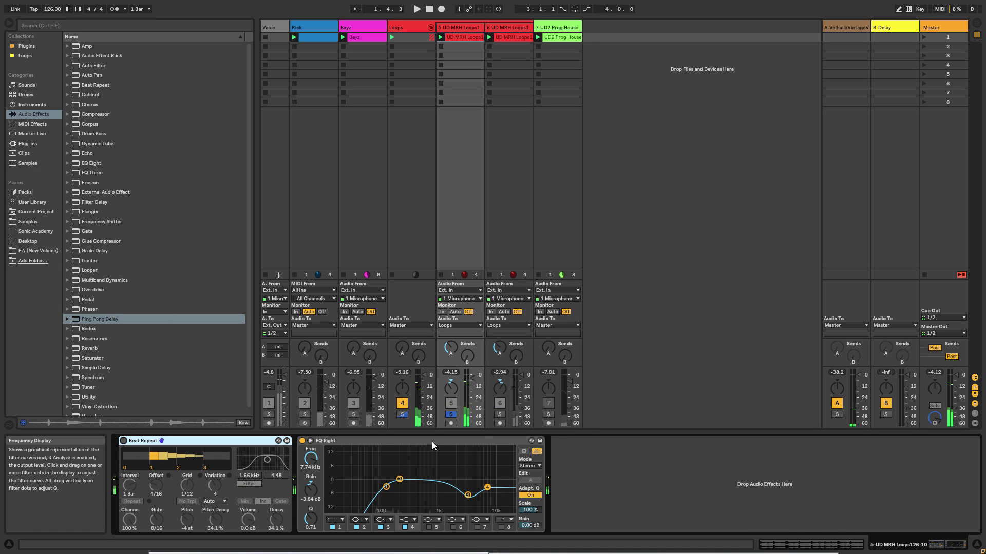
{"action": "left_click", "coordinate": [301, 441]}
{"action": "left_click", "coordinate": [302, 441]}
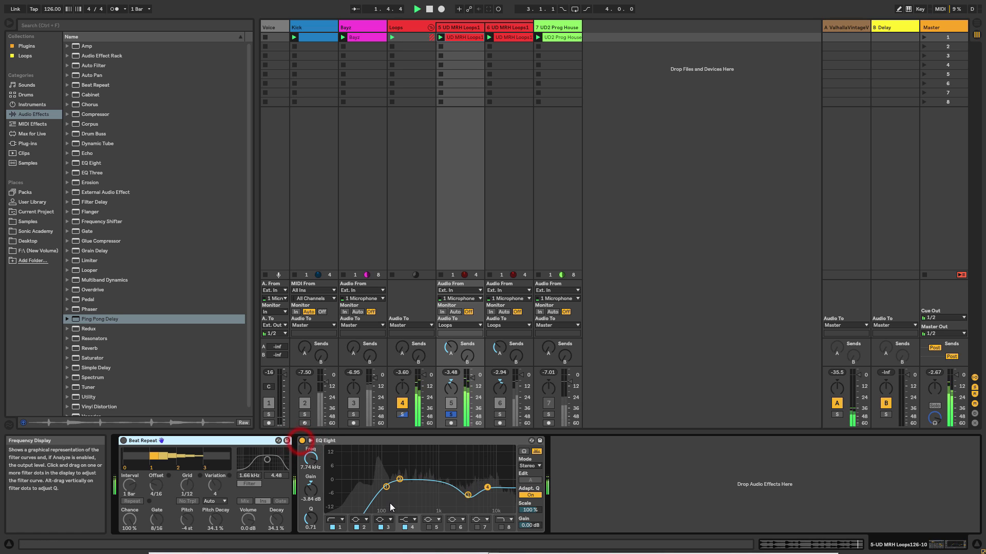
Re-enable Beat Repeat on the first UD MRH Loops track and audition the soloed loop
{"action": "left_click", "coordinate": [123, 440]}
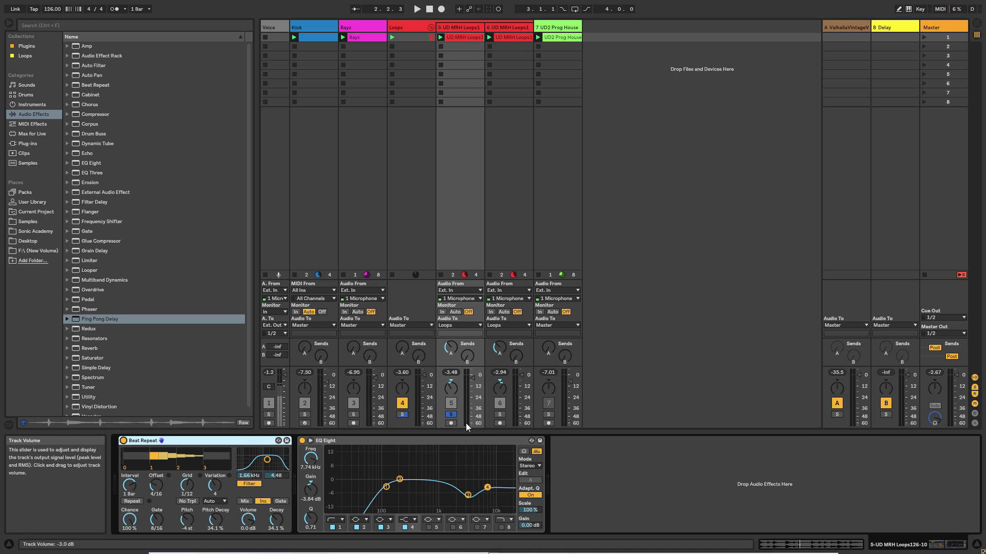
{"action": "key", "text": "space"}
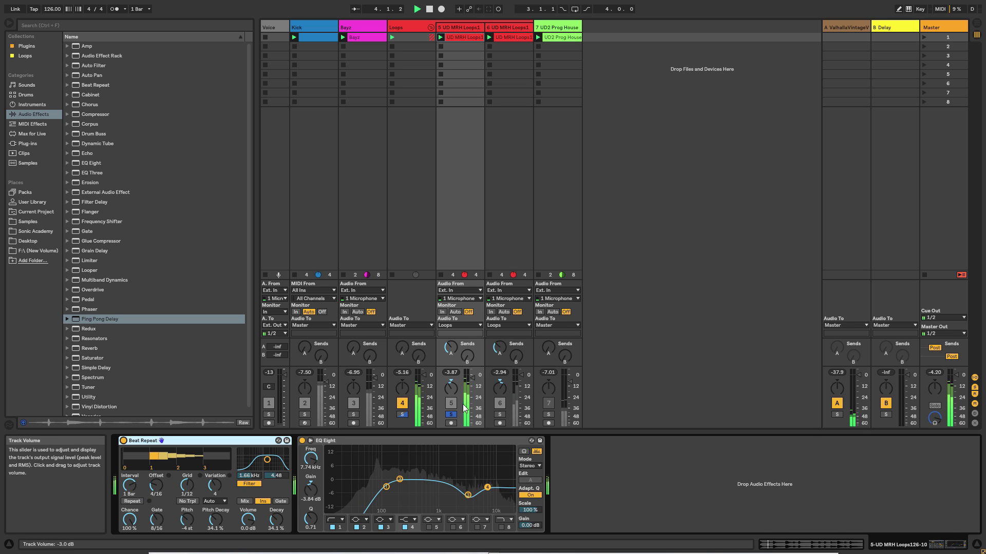
{"action": "key", "text": "space"}
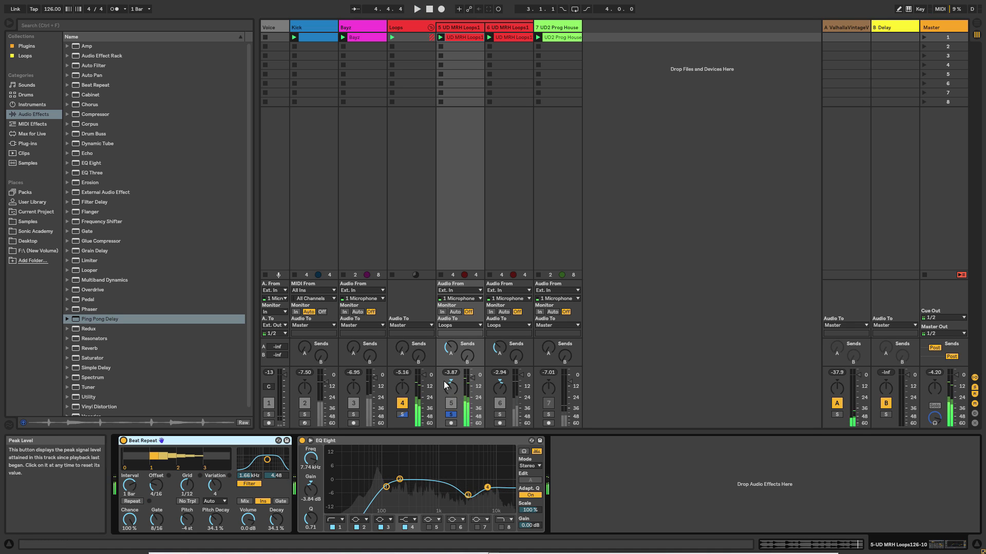
Solo the second UD MRH Loops track and play it with Beat Repeat bypassed, comparing EQ Eight off and on
{"action": "left_click", "coordinate": [500, 414]}
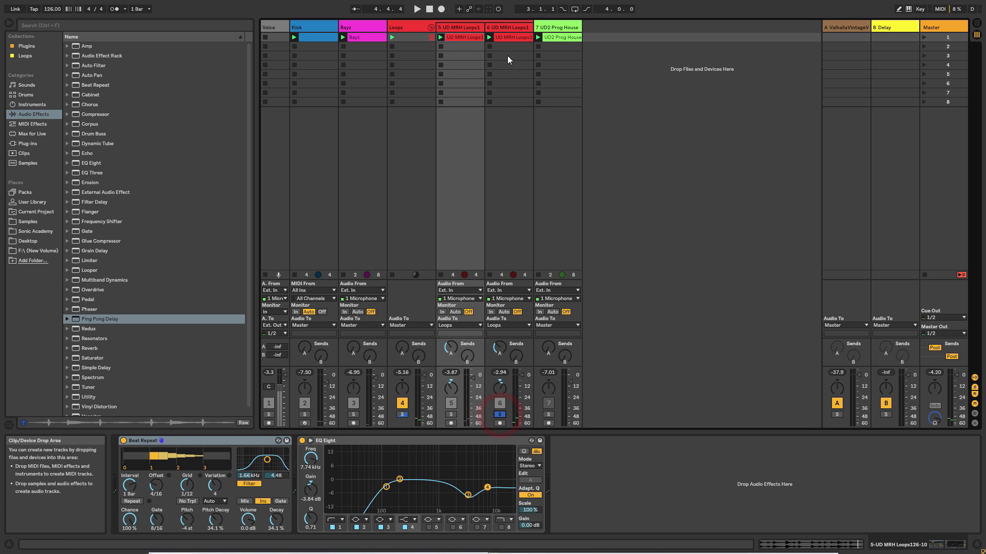
{"action": "left_click", "coordinate": [505, 37]}
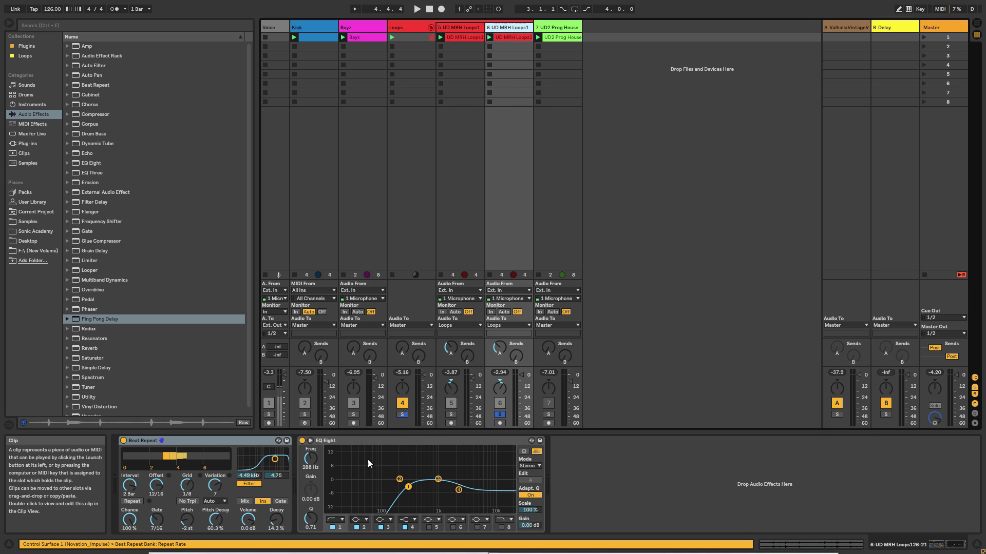
{"action": "left_click", "coordinate": [123, 440]}
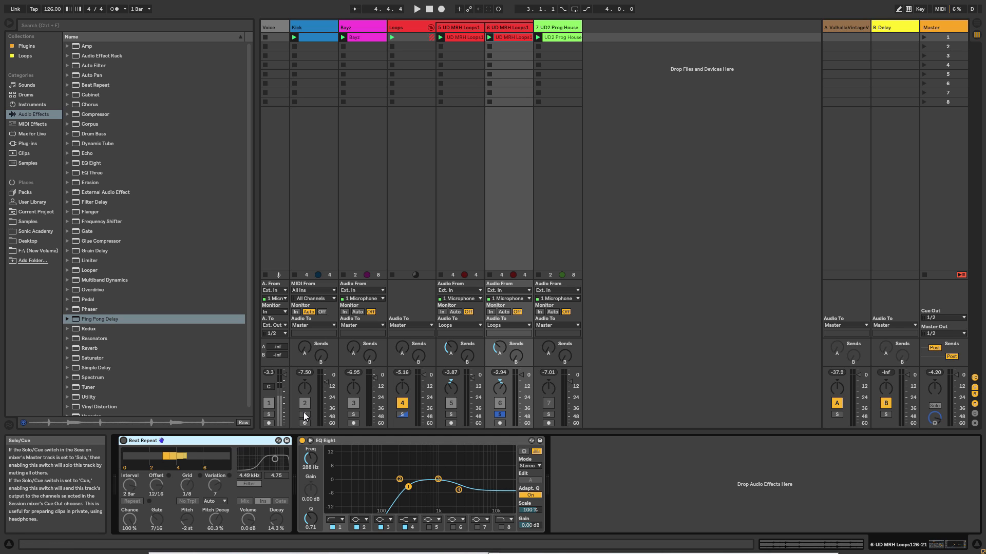
{"action": "left_click", "coordinate": [302, 441]}
{"action": "key", "text": "space"}
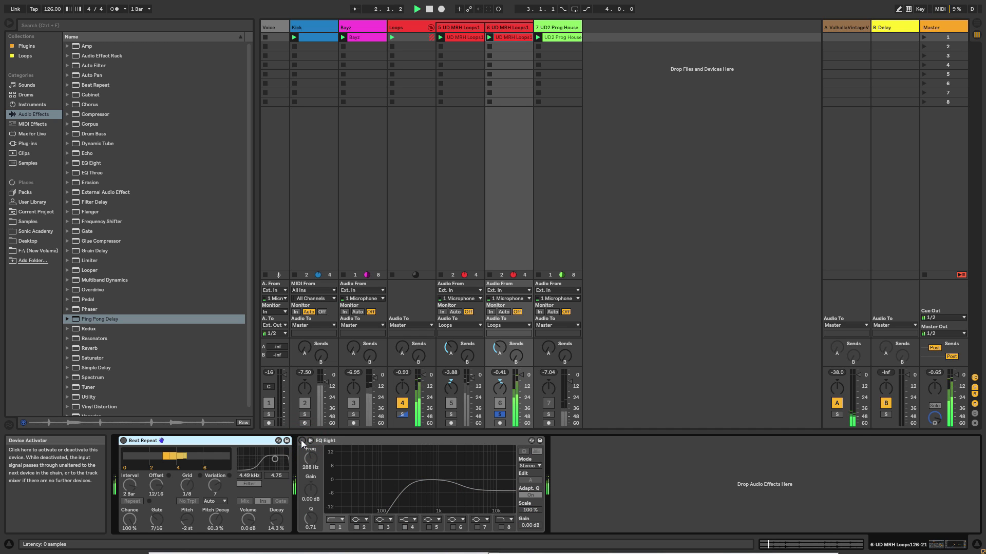
{"action": "left_click", "coordinate": [302, 441]}
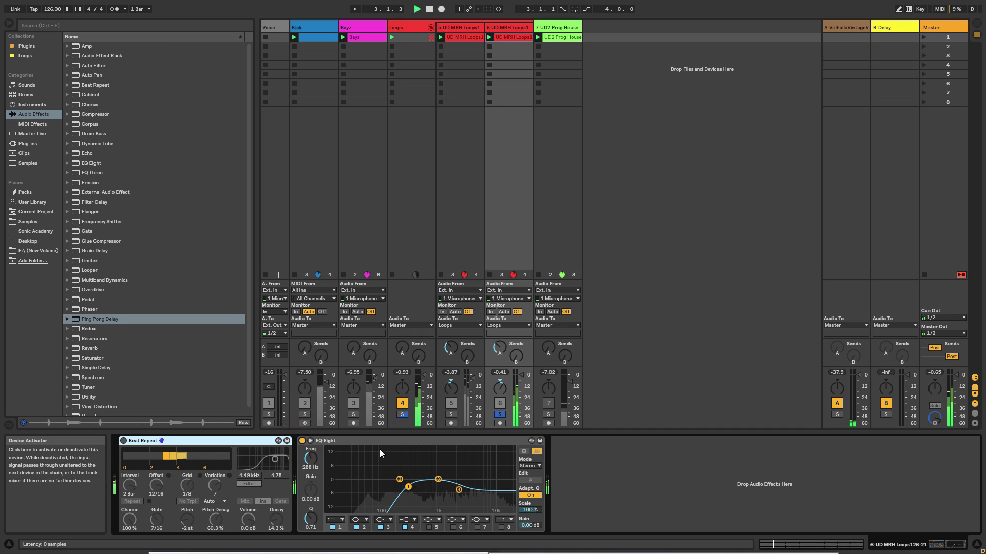
Re-enable Beat Repeat on track 6 and set its filter to 2.32 kHz with a bandwidth of 2.09 during playback
{"action": "left_click", "coordinate": [124, 441]}
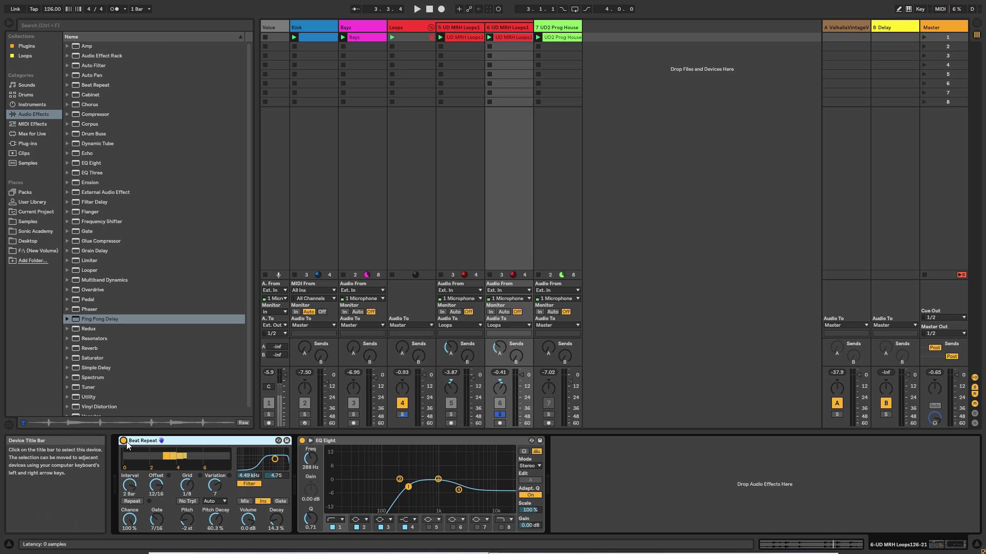
{"action": "key", "text": "space"}
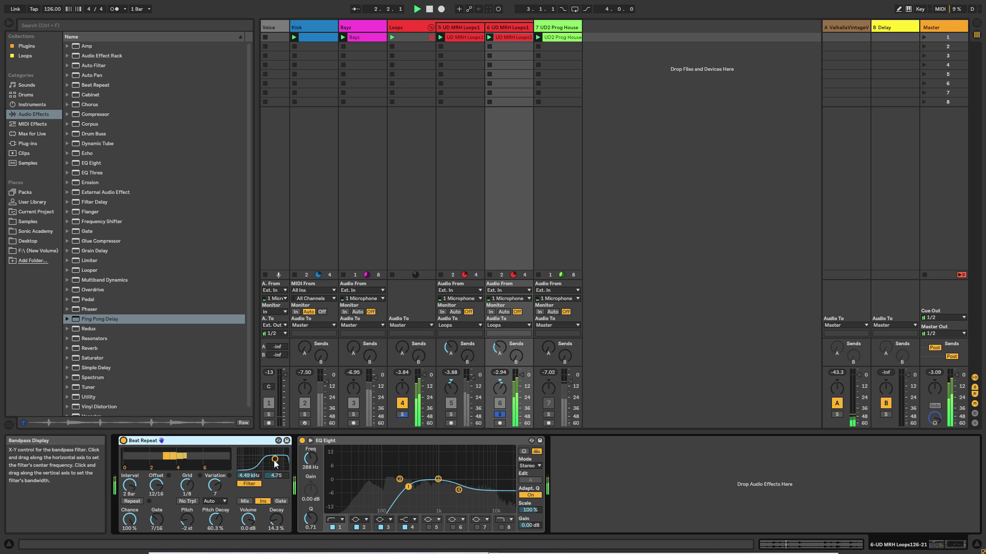
{"action": "left_click_drag", "start_coordinate": [275, 468], "coordinate": [270, 464]}
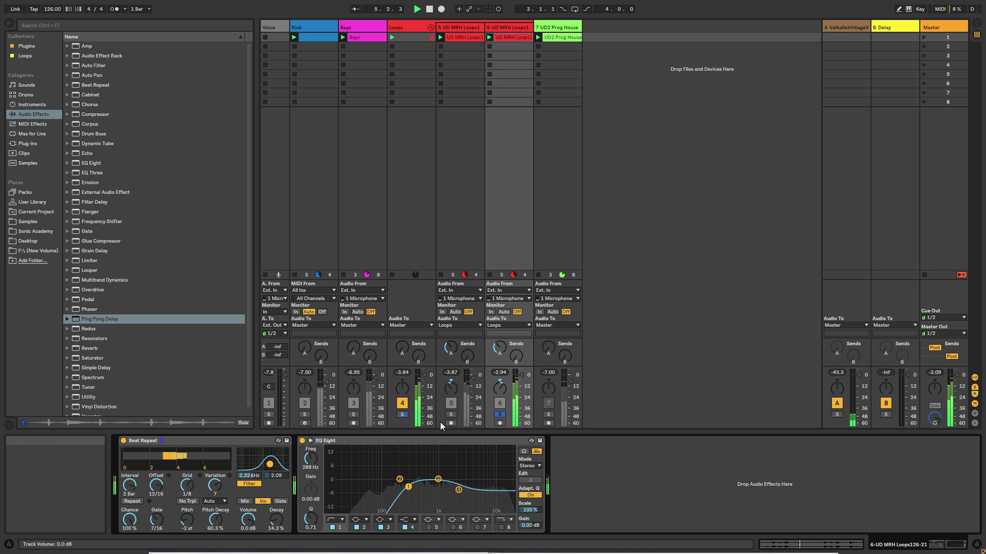
Audition tracks 5 and 6 soloed together and release the solos to hear them with the Kick and Bayz tracks
{"action": "left_click", "coordinate": [452, 415]}
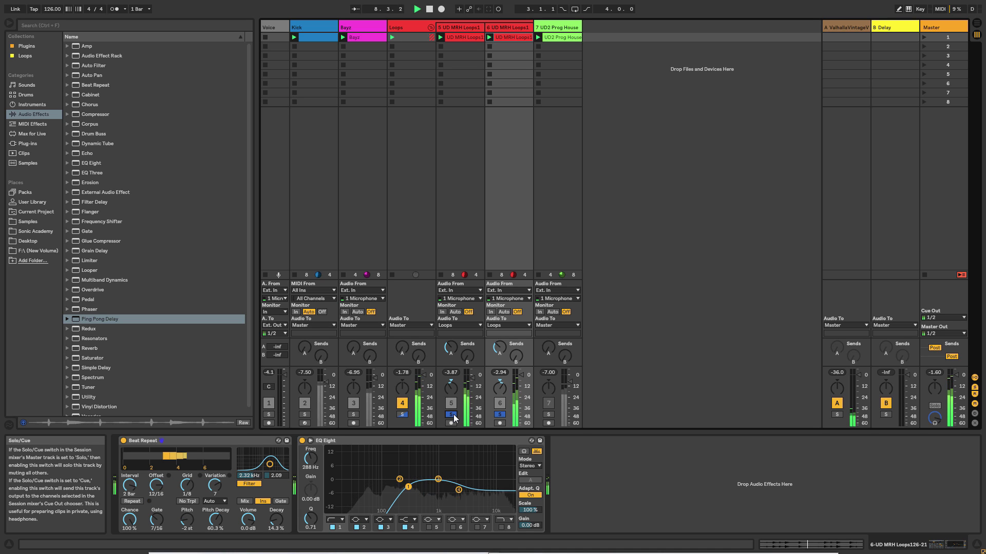
{"action": "left_click", "coordinate": [454, 415]}
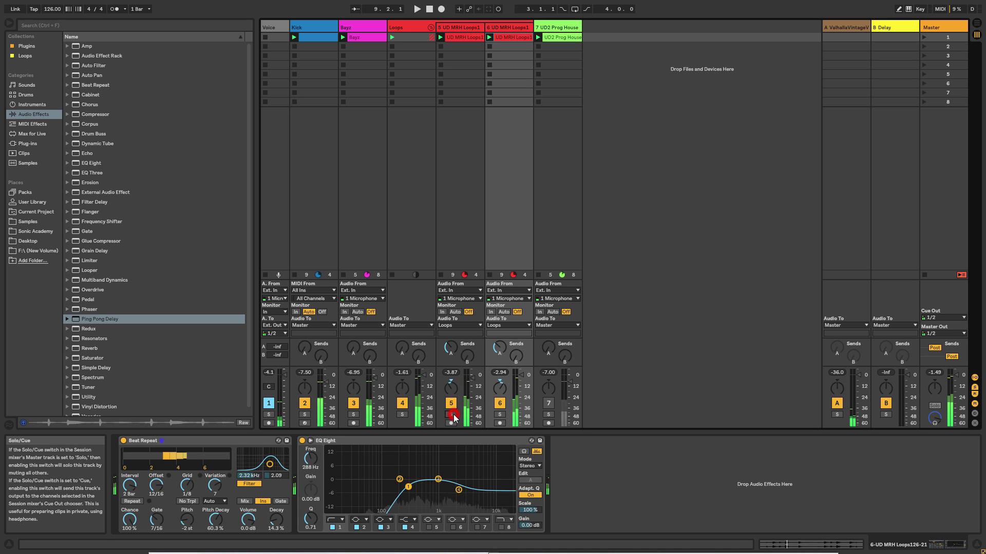
{"action": "key", "text": "space"}
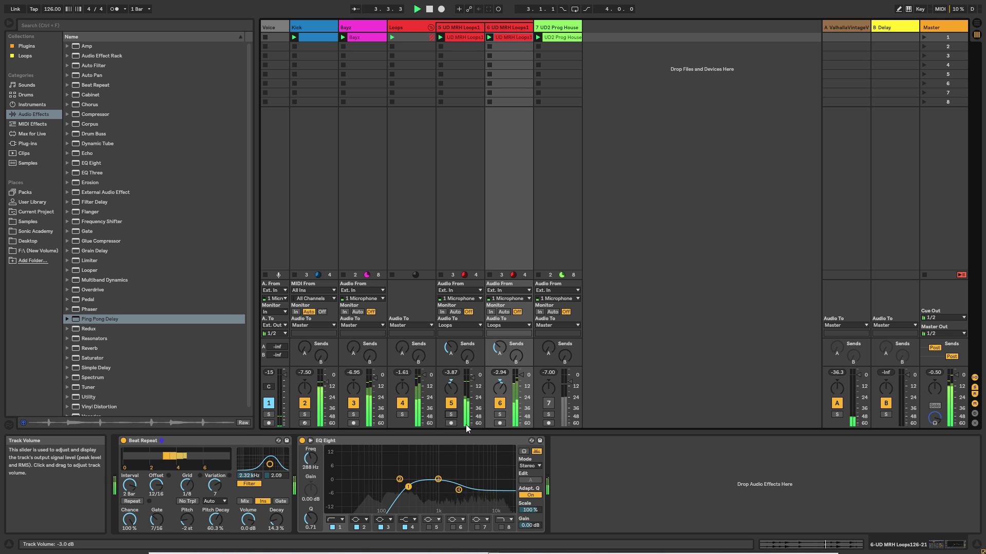
Bypass Beat Repeat on both UD MRH Loops tracks and play the mix without the repeats
{"action": "left_click", "coordinate": [453, 26]}
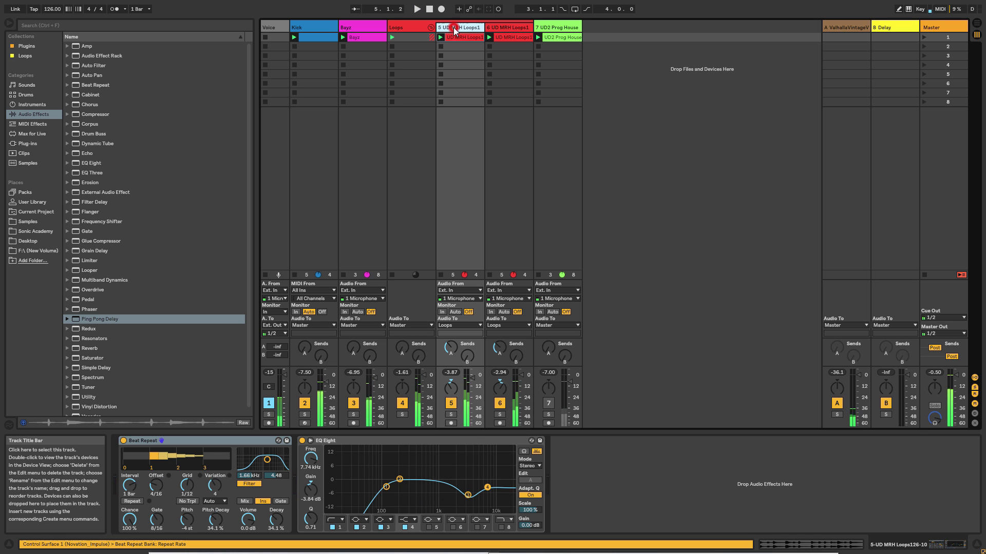
{"action": "left_click", "coordinate": [132, 442]}
{"action": "left_click", "coordinate": [503, 27]}
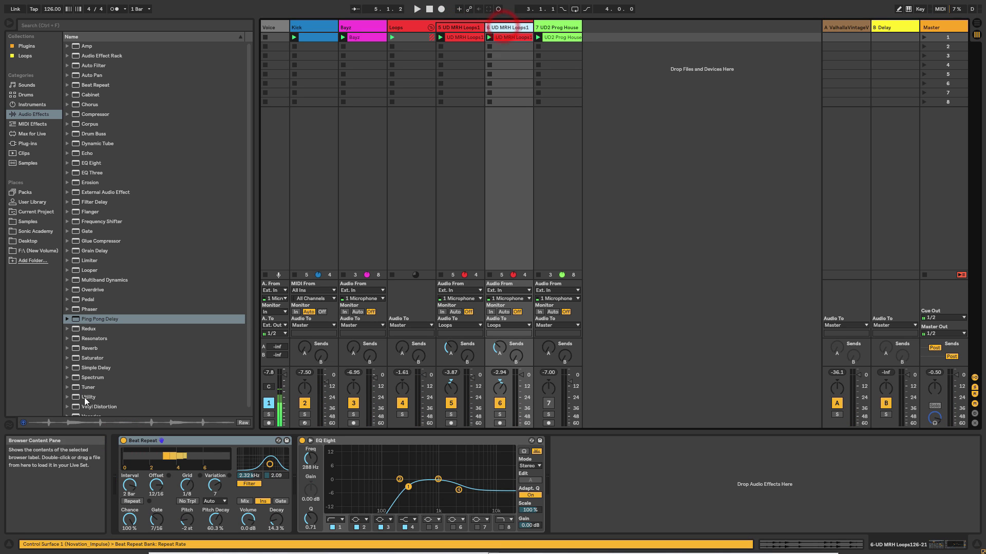
{"action": "key", "text": "space"}
{"action": "left_click", "coordinate": [125, 443]}
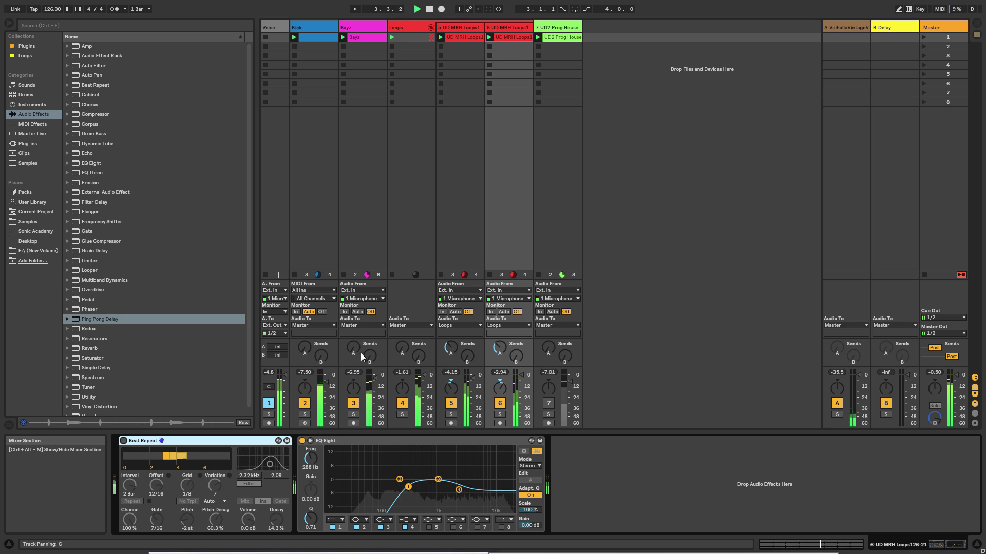
Re-enable Beat Repeat on tracks 6 and 5 in turn to compare the mix with the repeats
{"action": "left_click", "coordinate": [498, 27]}
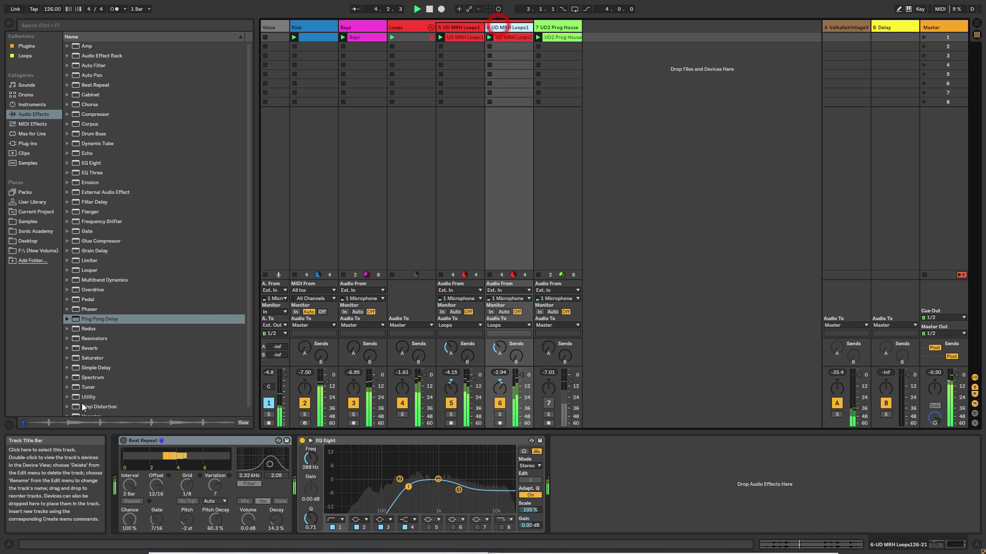
{"action": "left_click", "coordinate": [124, 441]}
{"action": "left_click", "coordinate": [447, 26]}
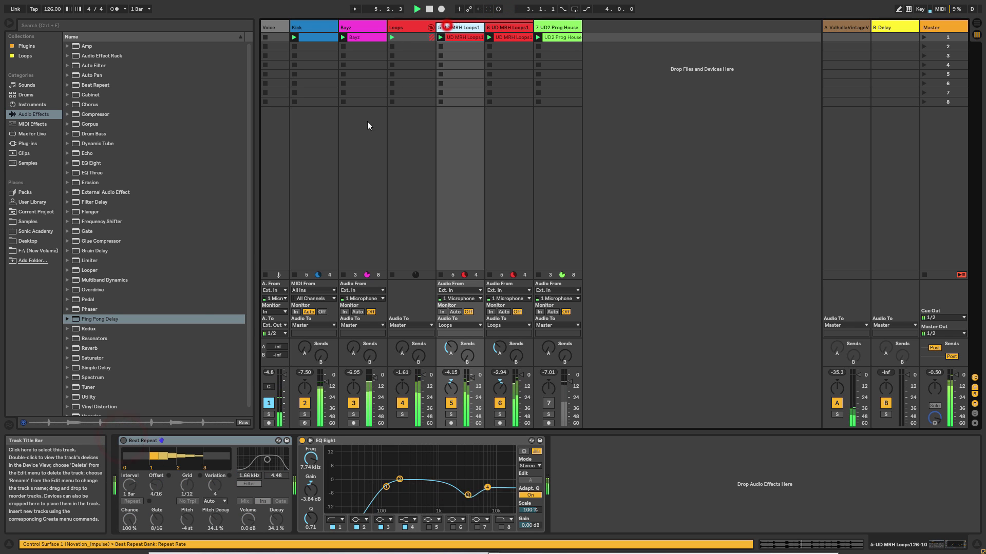
{"action": "left_click", "coordinate": [123, 440]}
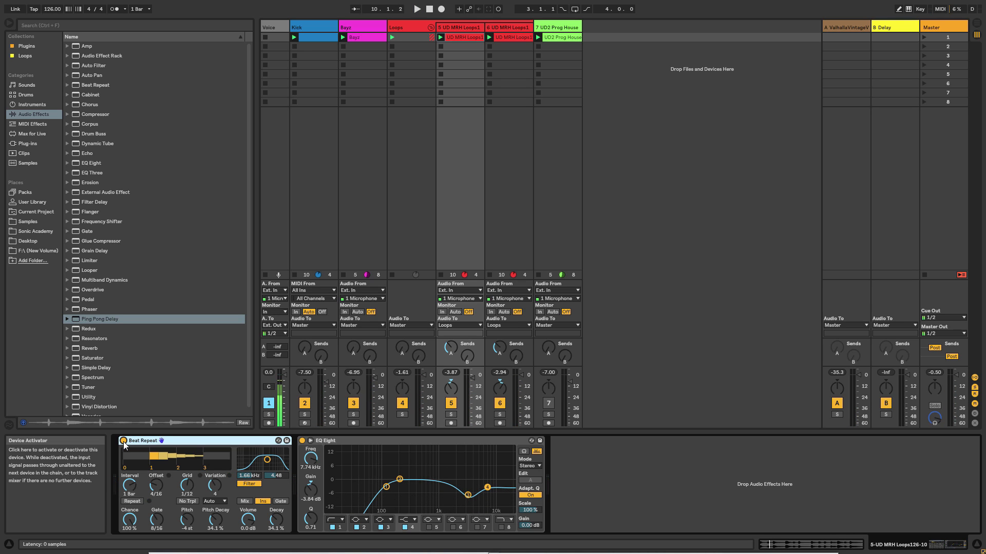
Select Auto Pan among the available audio effects
{"action": "left_click", "coordinate": [100, 75]}
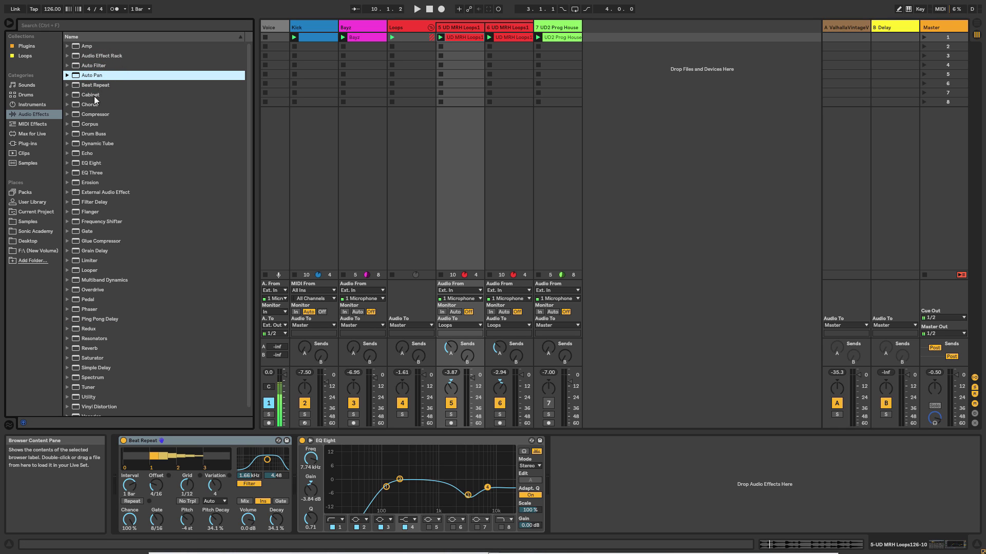